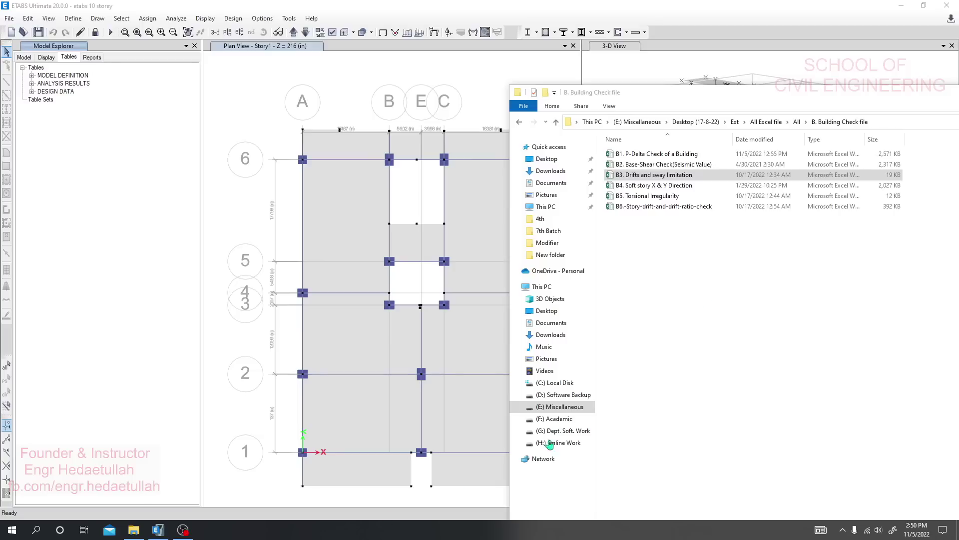
- Move the Explorer window aside and open the 'B3. Drifts and sway limitation' workbook
drag(801, 93, 578, 58)
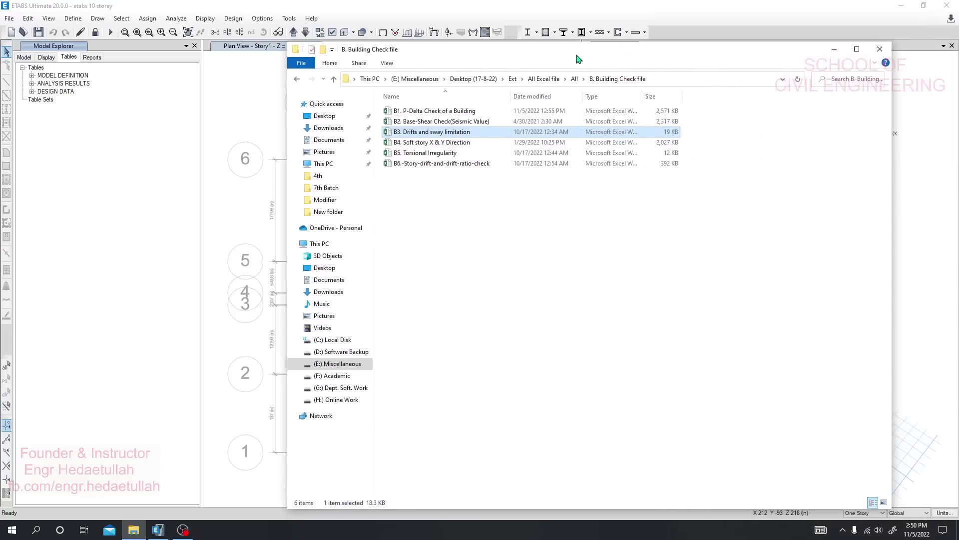
double_click(456, 135)
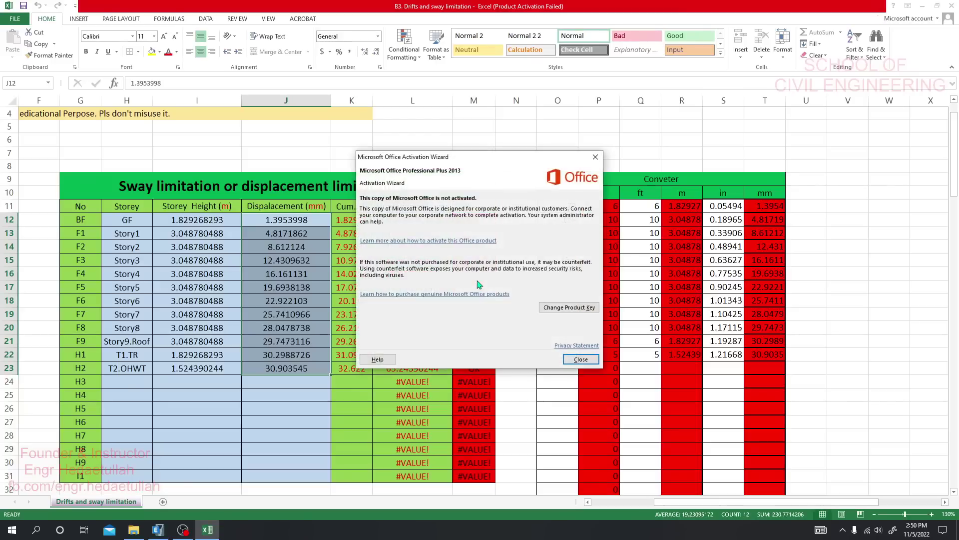
- Dismiss the Office Activation Wizard notice over the sway limitation sheet
click(595, 157)
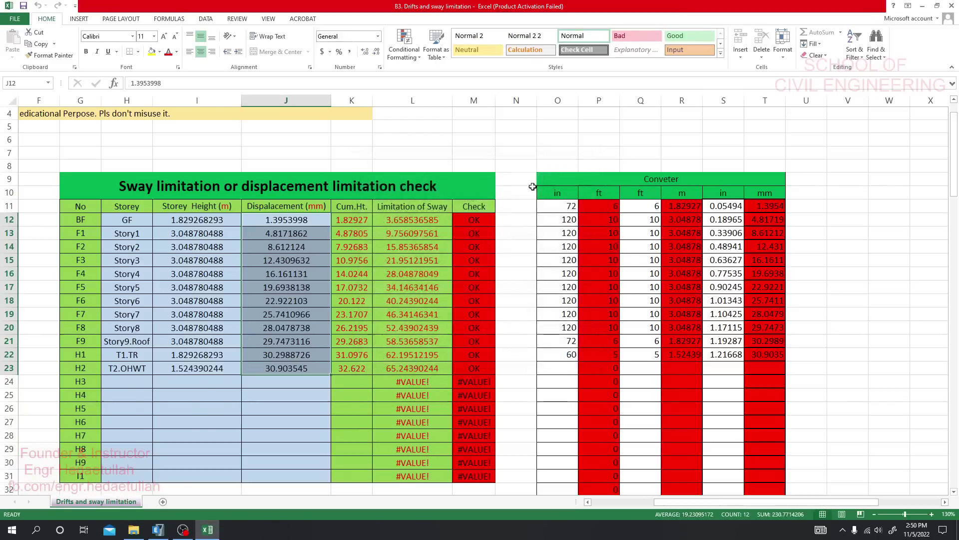
scroll(326, 291, up, 3)
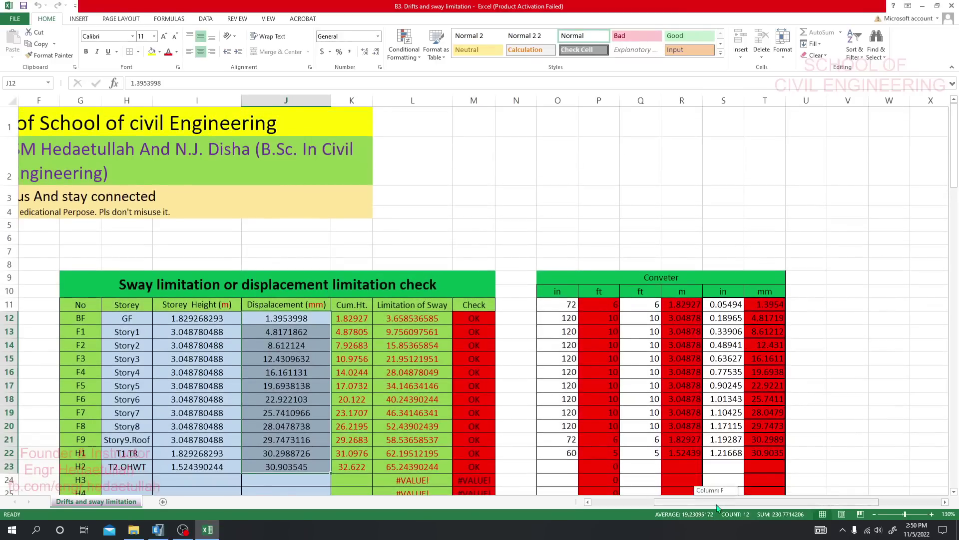
drag(717, 505, 600, 504)
scroll(292, 407, down, 3)
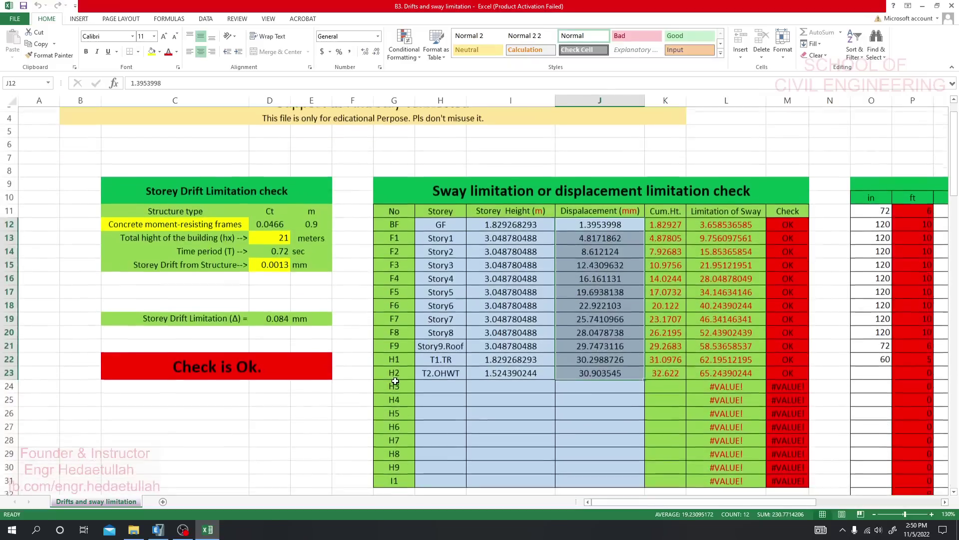
scroll(200, 254, up, 2)
scroll(200, 254, up, 1)
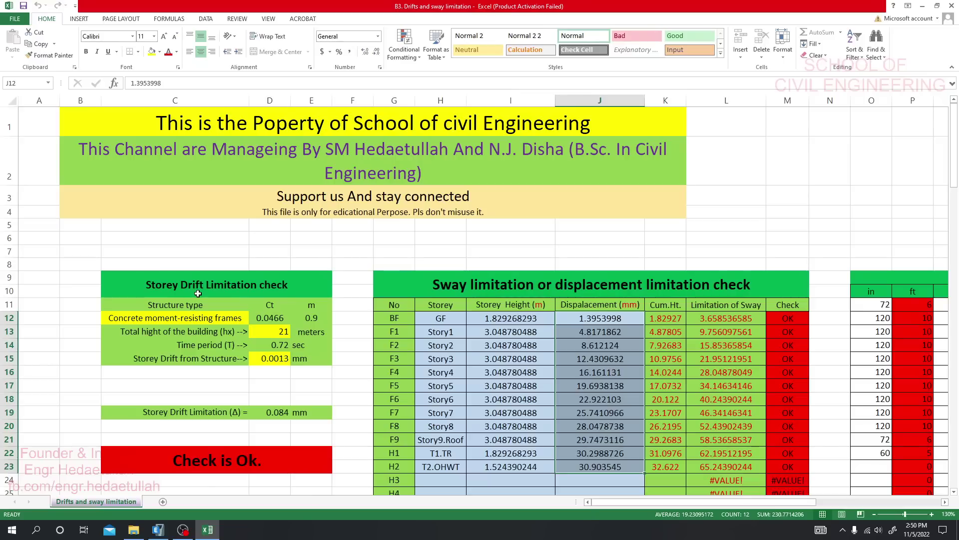
drag(622, 501, 773, 502)
scroll(690, 450, down, 3)
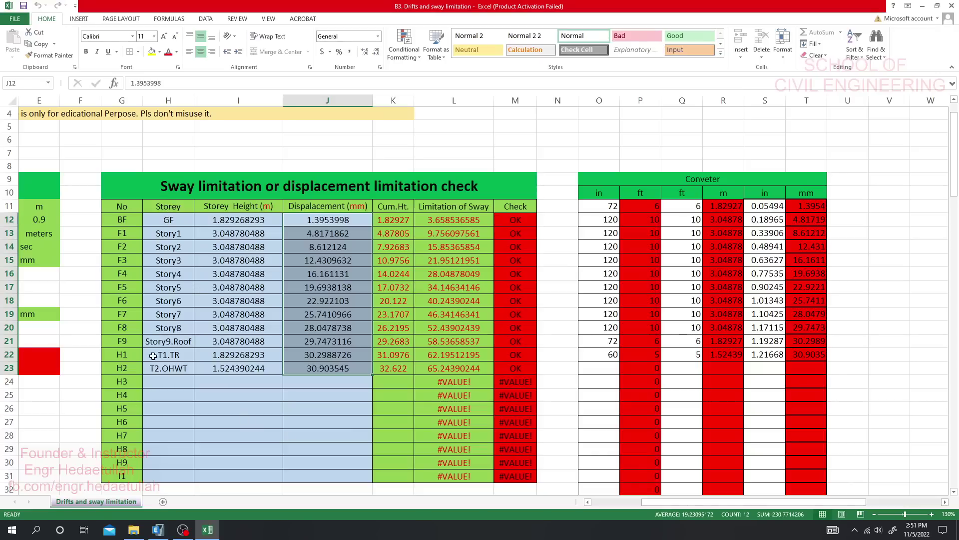
- Open 'B1. P-Delta Check of a Building' and copy its level names and heights B13:C24 (GF to TR)
click(133, 529)
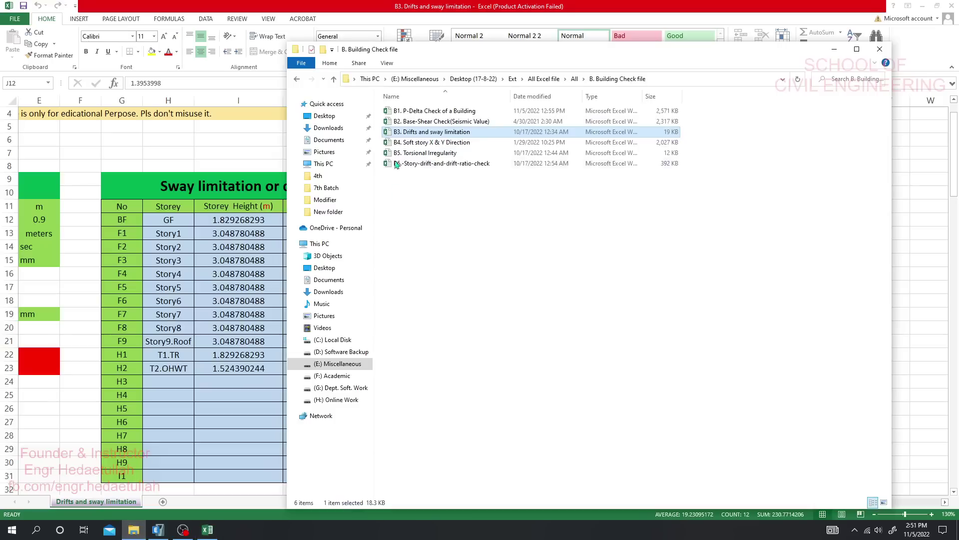
double_click(408, 113)
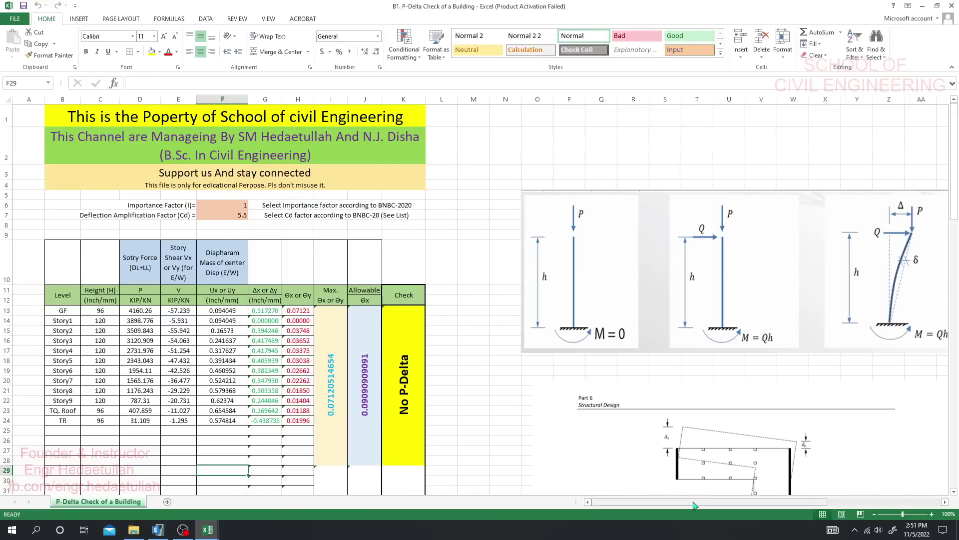
drag(65, 311, 100, 420)
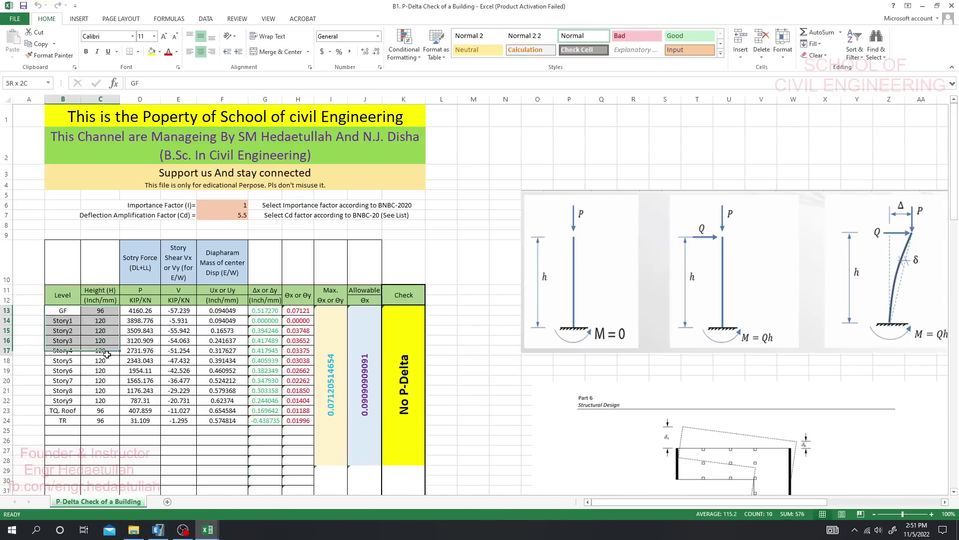
key(ctrl+c)
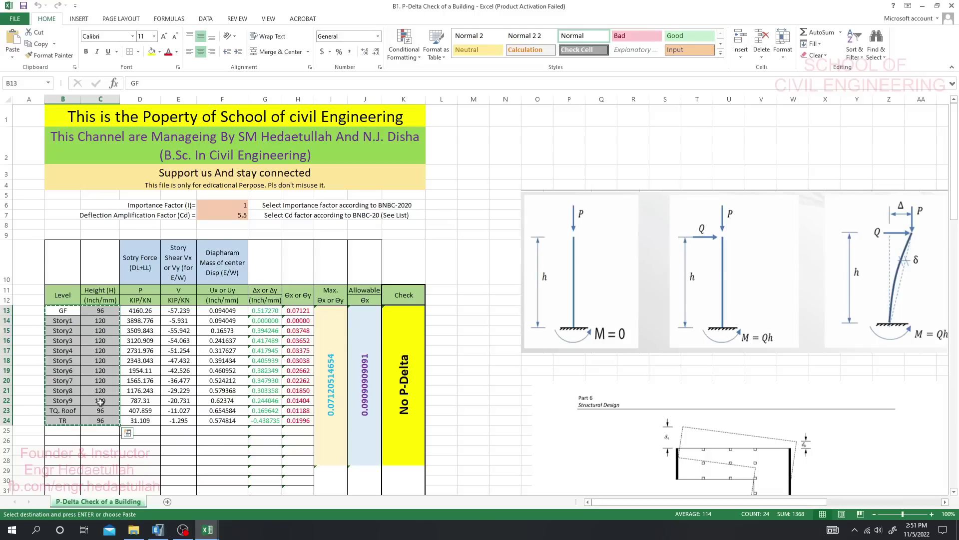
click(159, 530)
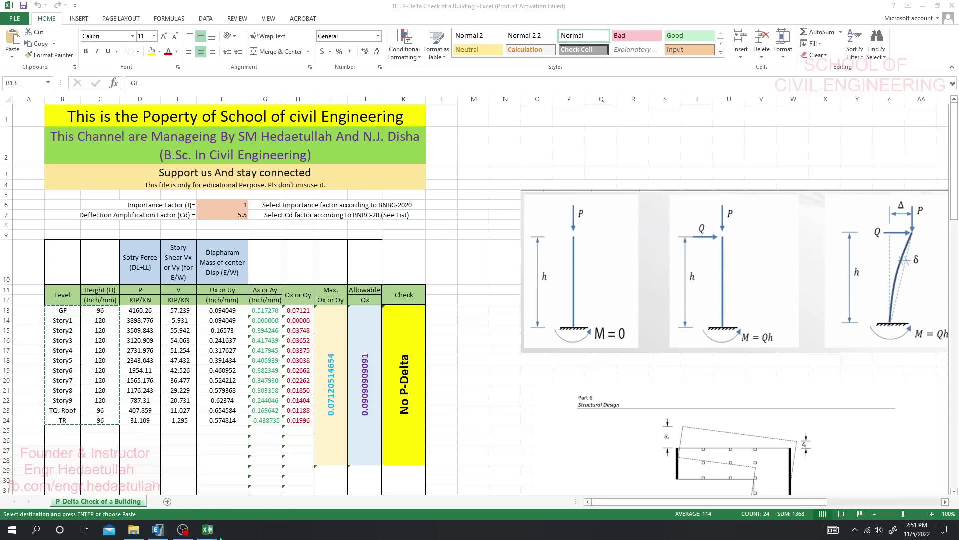
mouse_move(207, 530)
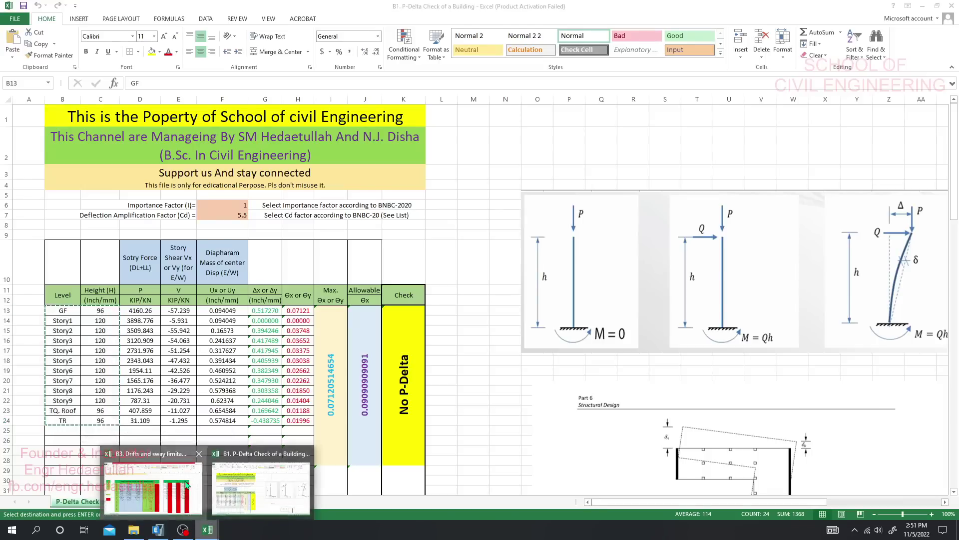
- Paste levels GF to TR with their 96 and 120 heights at H12 in the B3 workbook, then bring ETABS forward
click(259, 487)
scroll(247, 353, up, 2)
scroll(183, 345, down, 2)
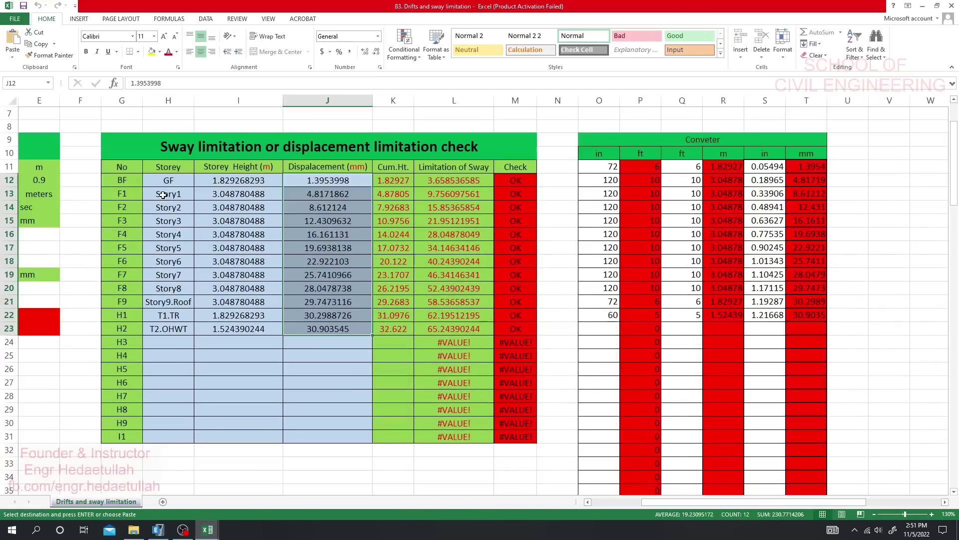
right_click(169, 180)
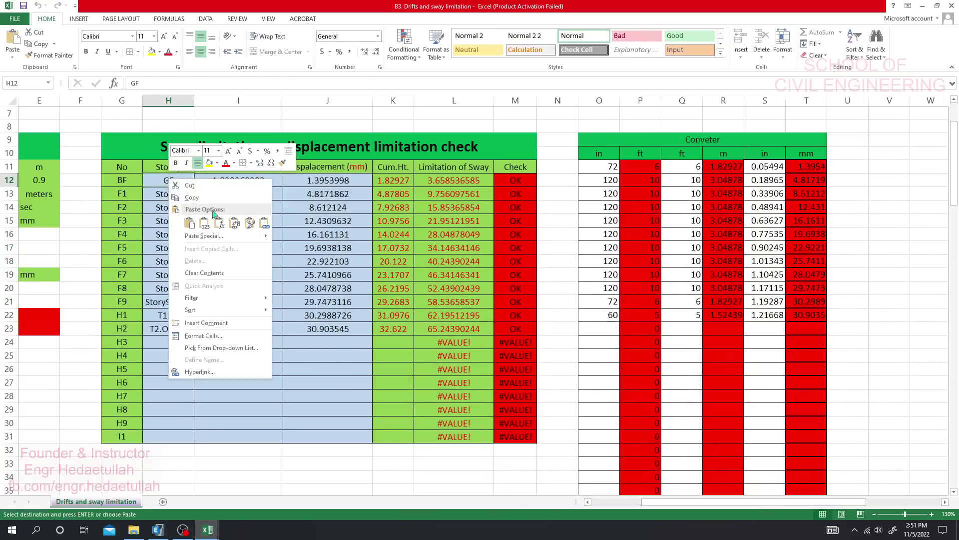
click(204, 222)
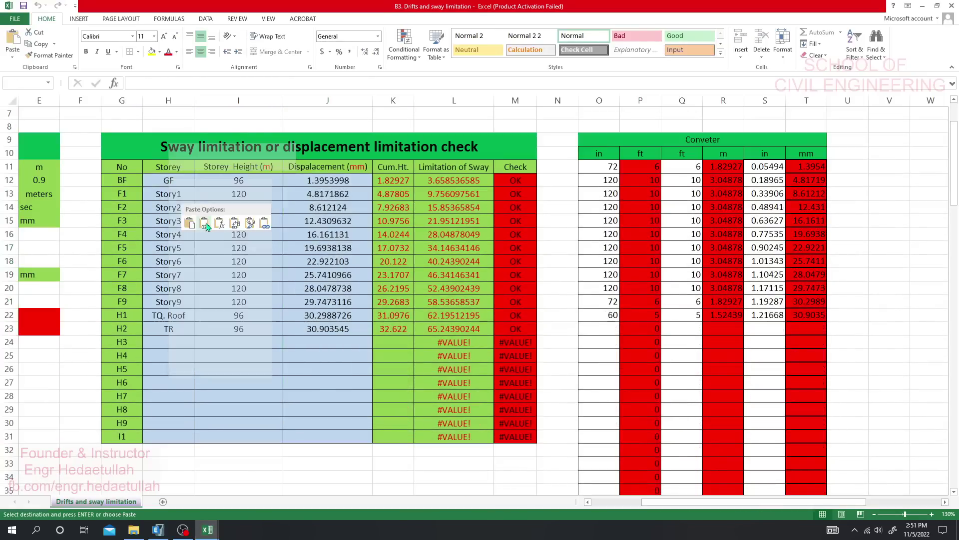
click(246, 389)
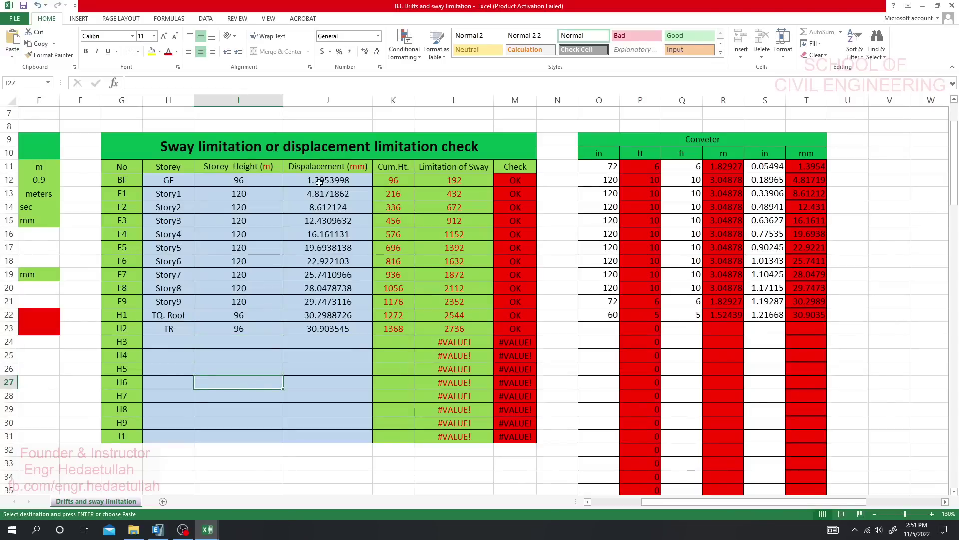
mouse_move(652, 502)
mouse_down()
mouse_move(628, 503)
mouse_move(623, 515)
mouse_up()
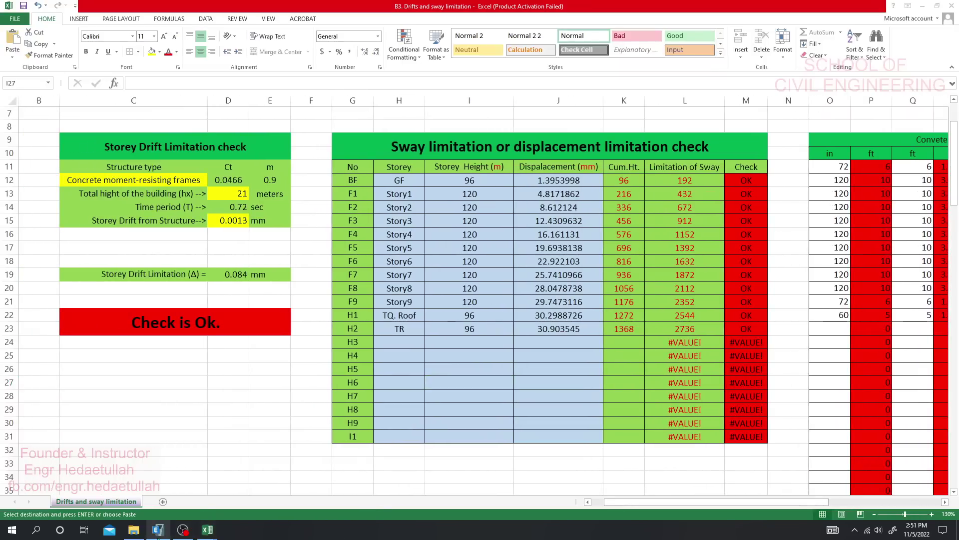
click(158, 531)
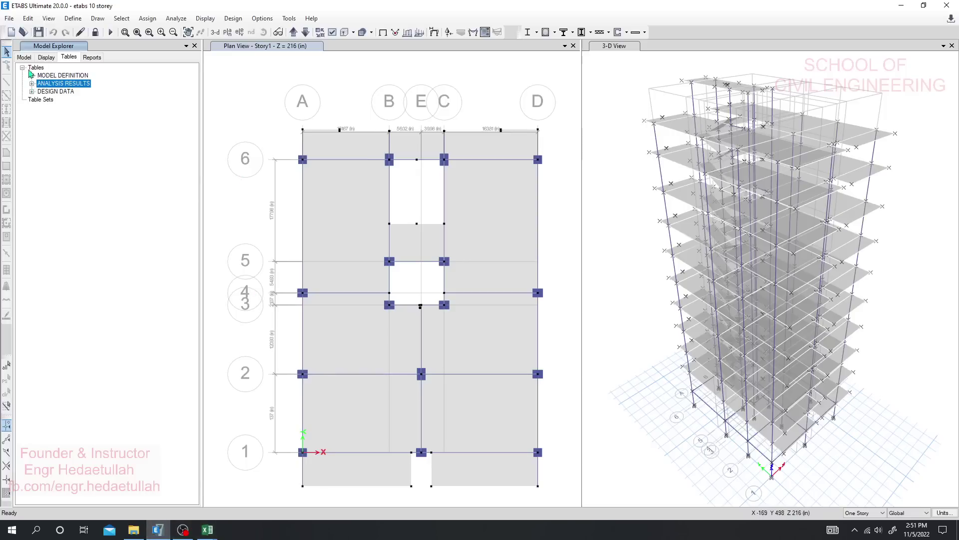
- Hide and then re-show the Model Explorer panel via Options > Show Model Explorer
click(48, 82)
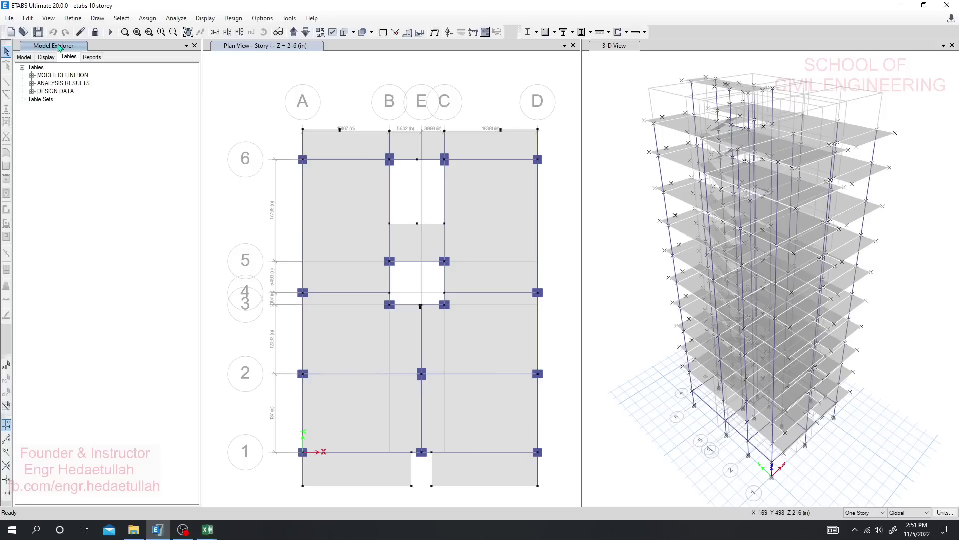
click(261, 19)
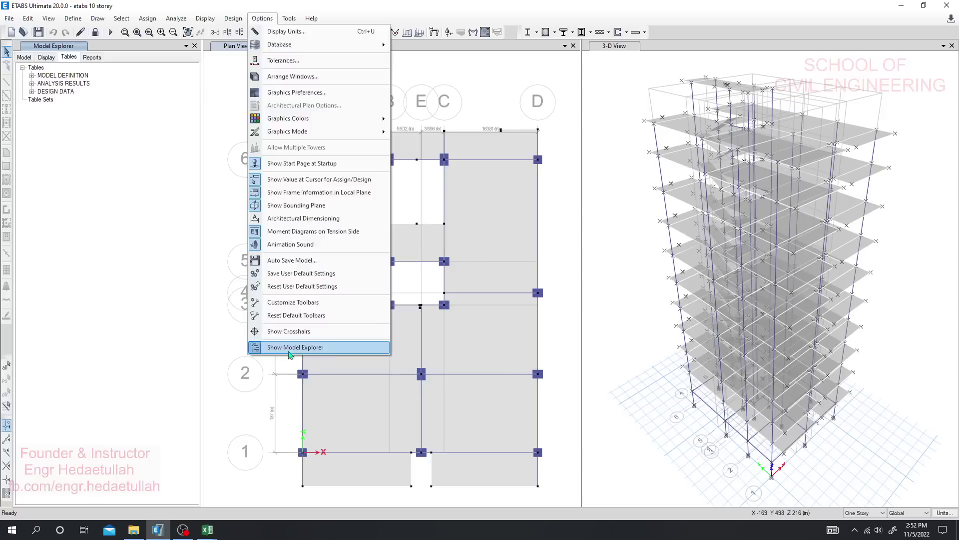
click(289, 349)
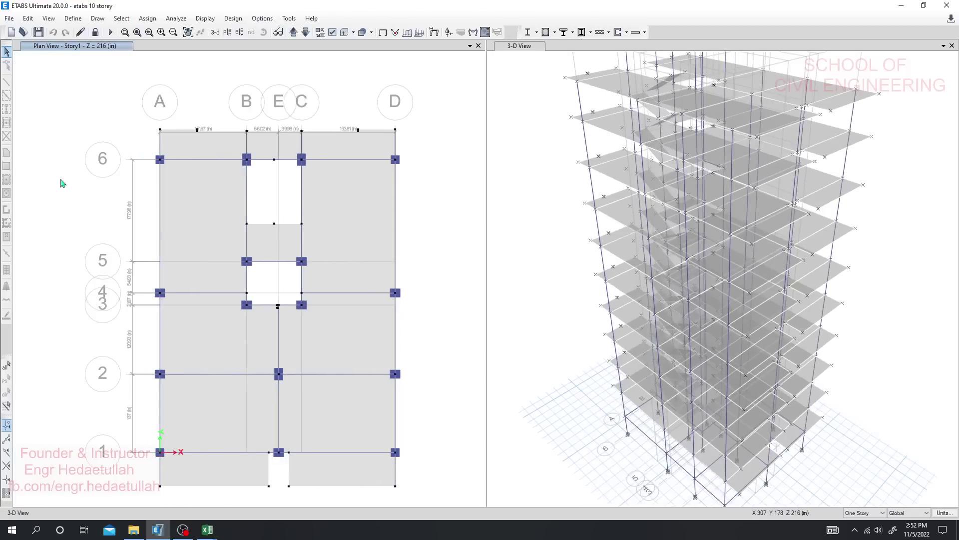
click(262, 18)
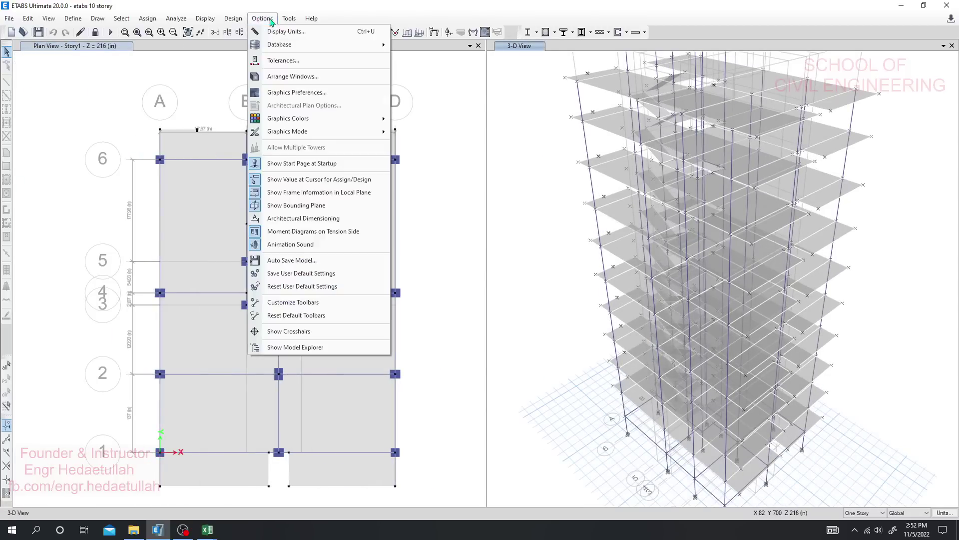
click(295, 347)
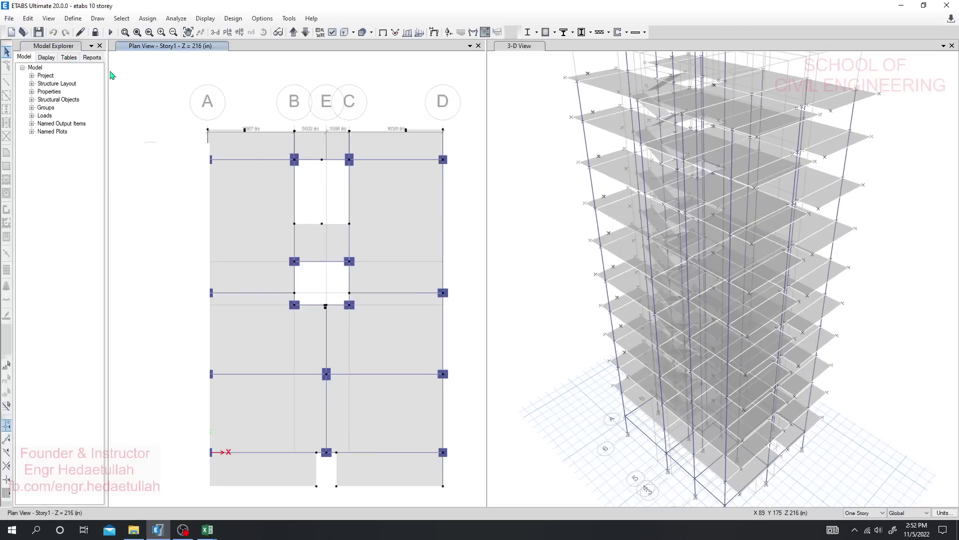
- Widen the Model Explorer and expand Tables > Analysis Results > Joint Output > Displacements
drag(108, 75, 180, 72)
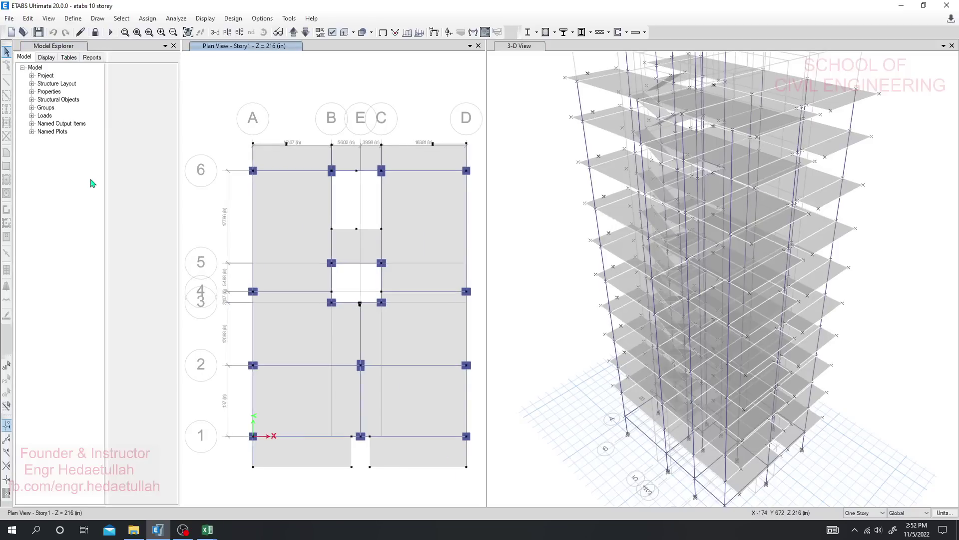
click(68, 58)
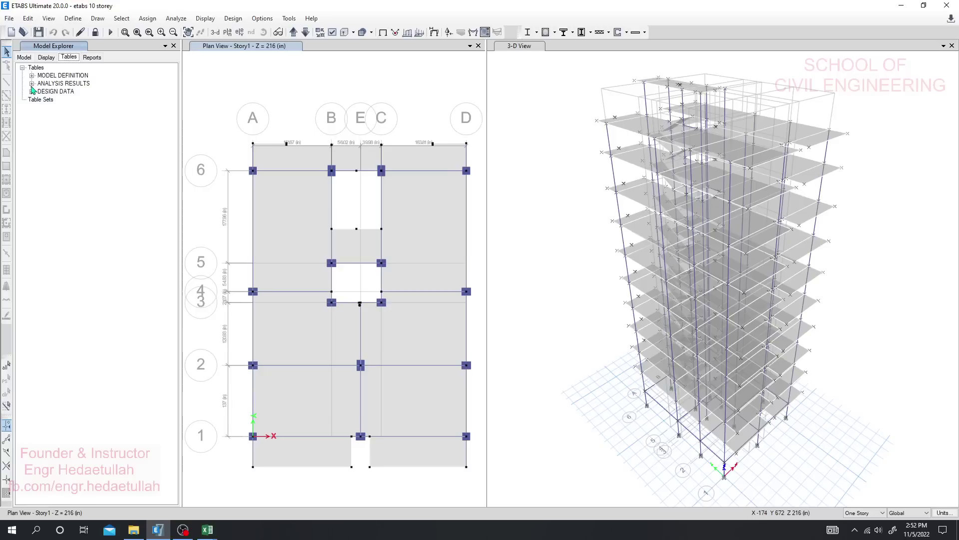
click(32, 83)
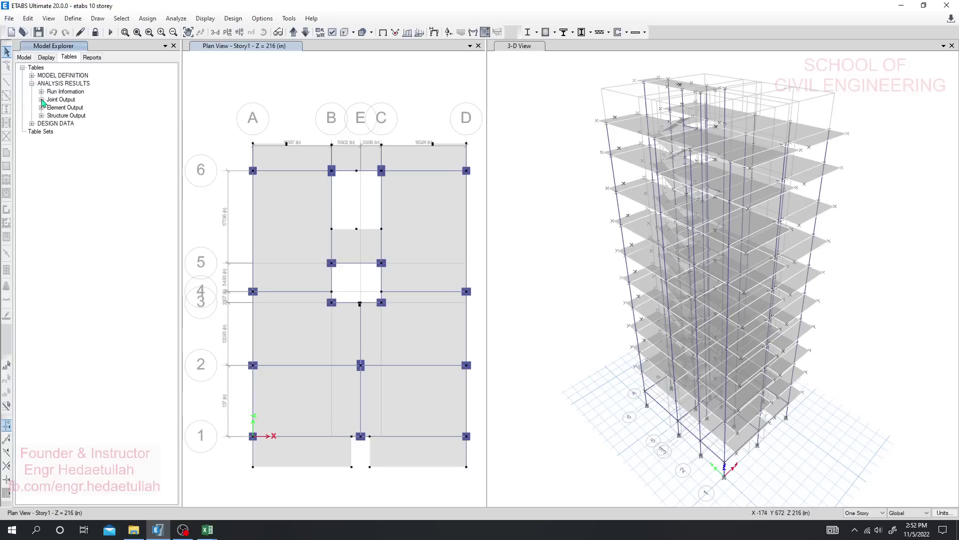
click(41, 100)
click(51, 108)
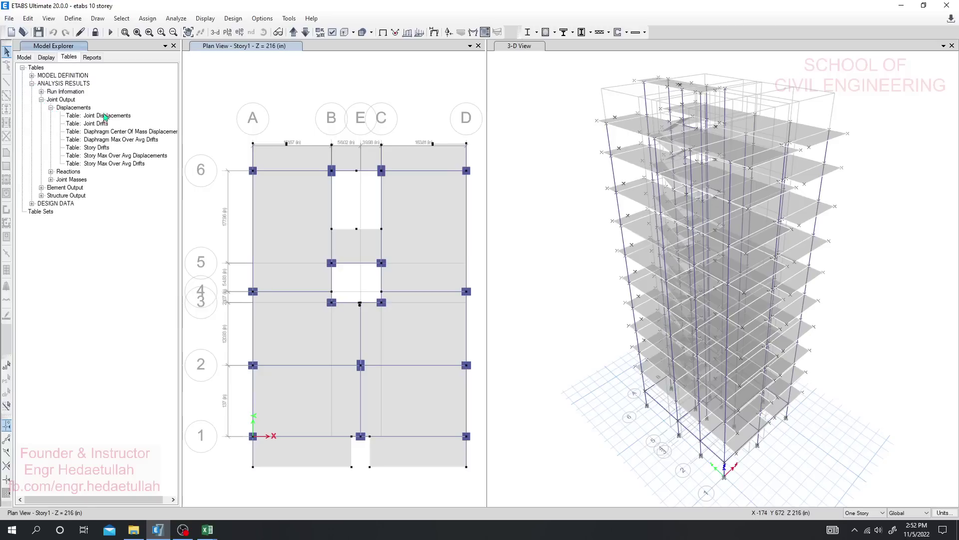
- Select 'Table: Story Max Over Avg Displacements' and bring up its right-click options
click(113, 156)
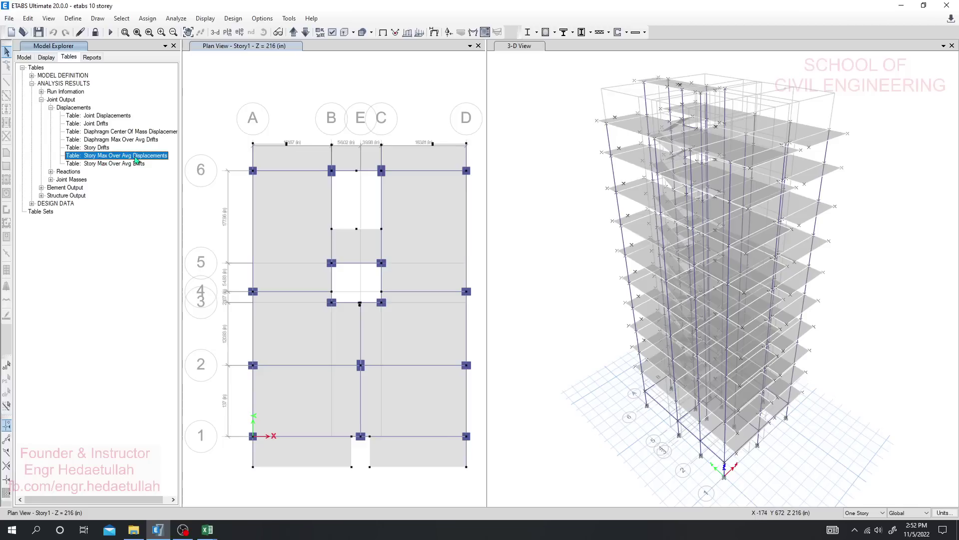
right_click(137, 158)
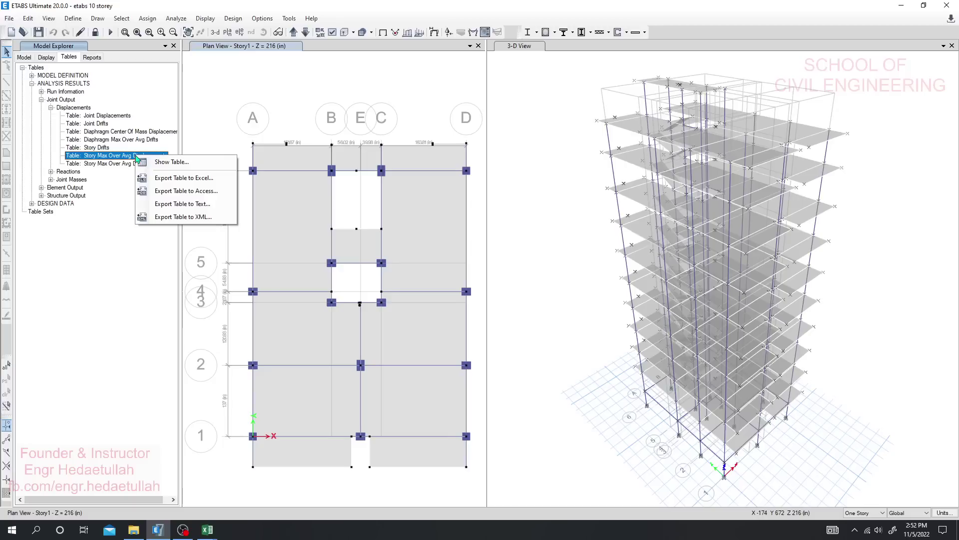
click(122, 216)
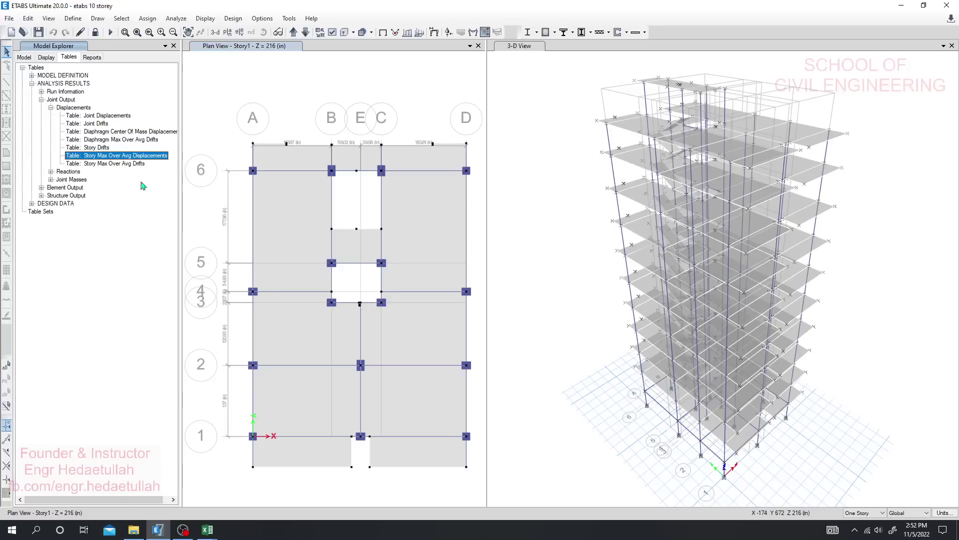
right_click(128, 156)
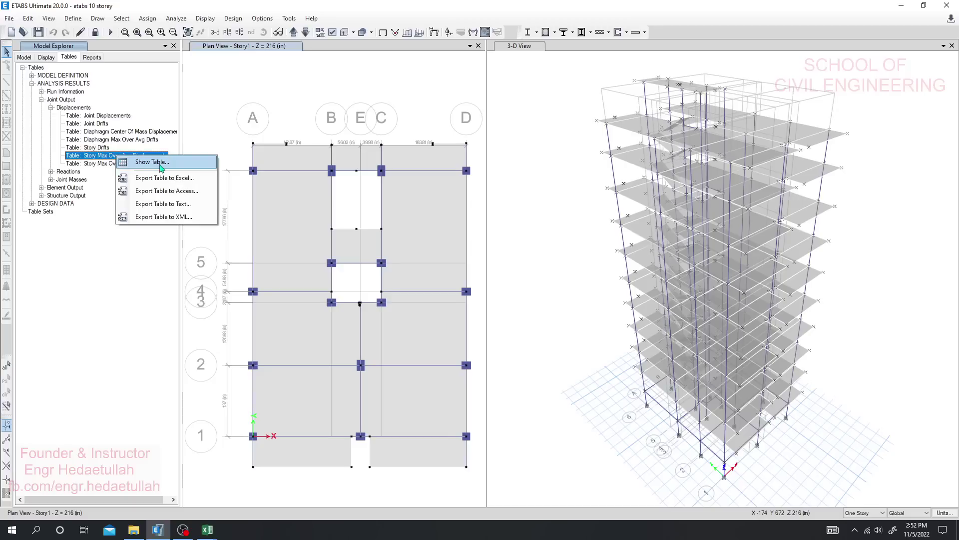
- Display the Story Max Over Avg Displacements table and filter Output Case to Ex only
click(159, 159)
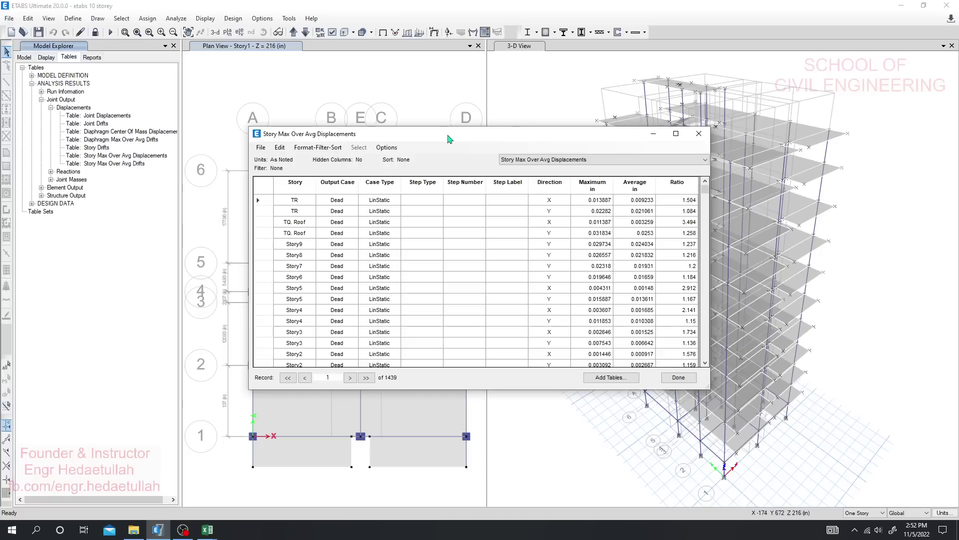
drag(448, 140, 407, 126)
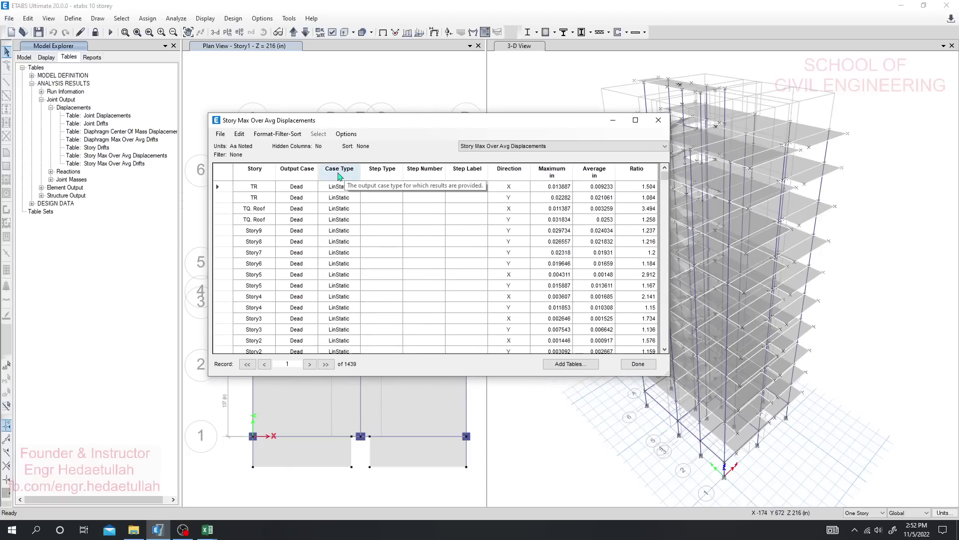
right_click(298, 176)
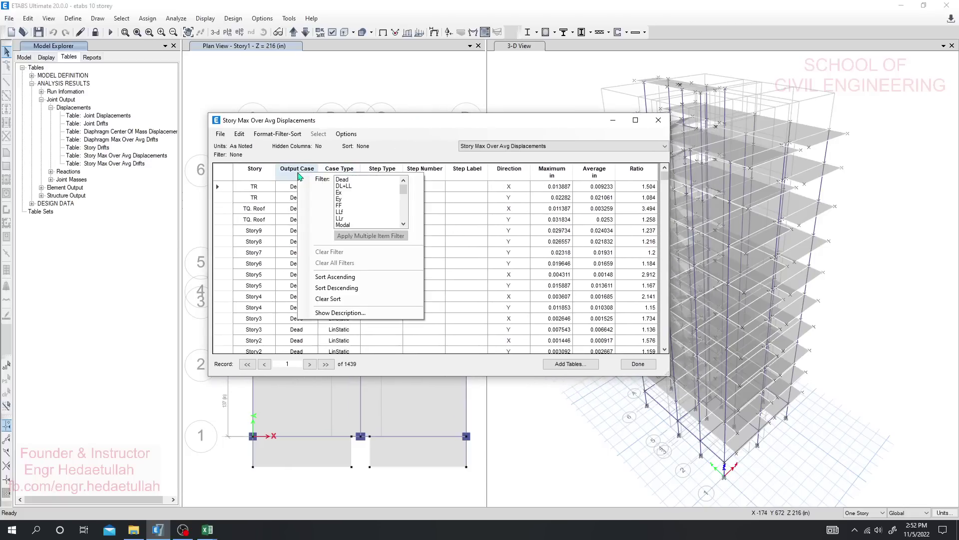
click(342, 194)
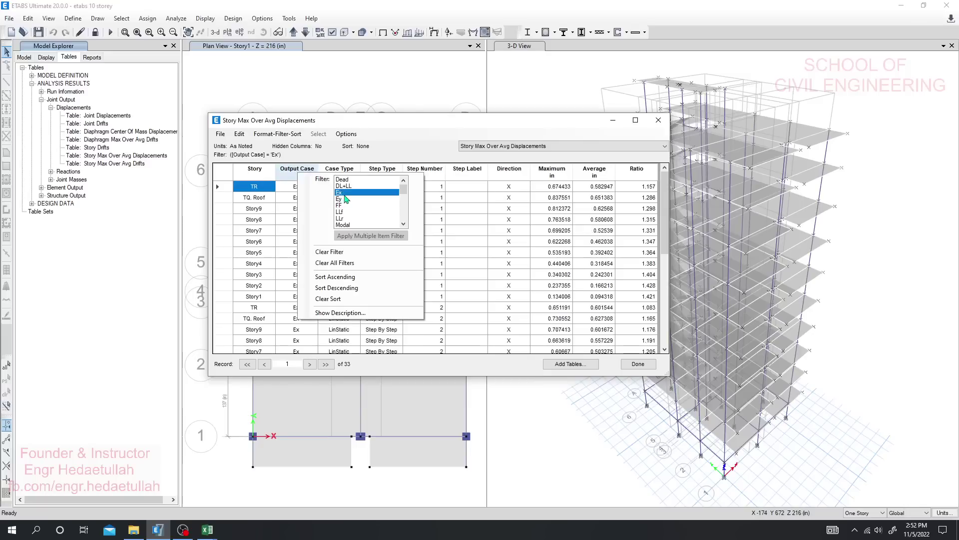
- Filter the Step Number column to '= 1', leaving 11 Ex story rows
right_click(432, 171)
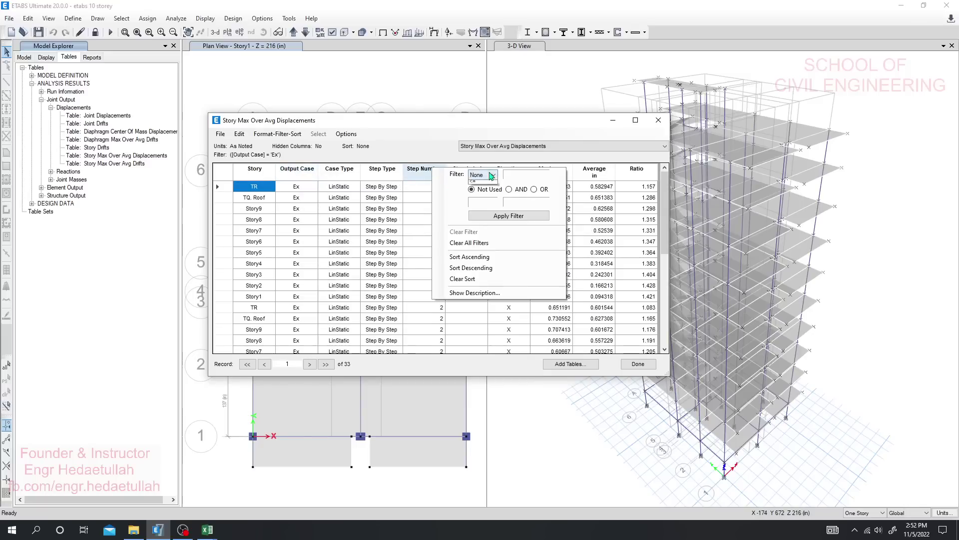
click(483, 175)
click(480, 197)
click(492, 175)
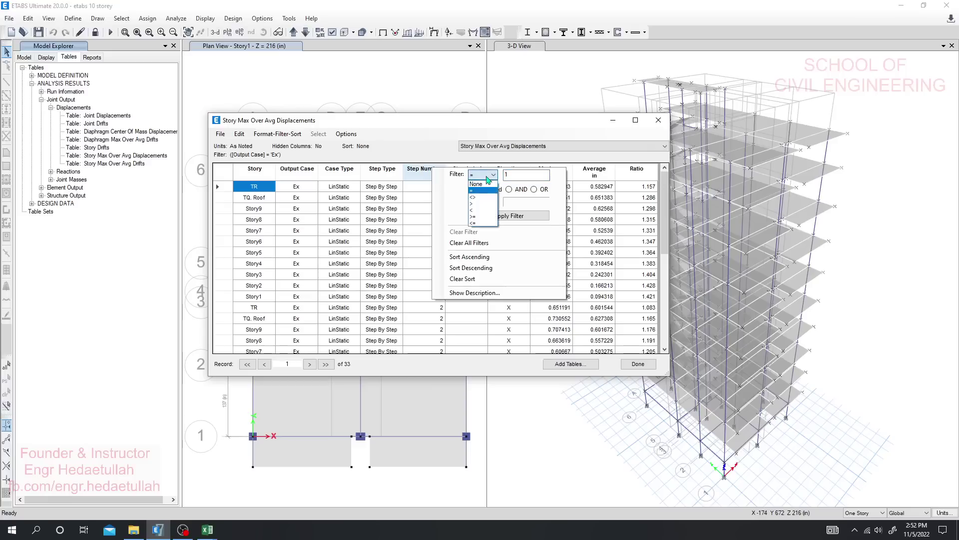
click(483, 188)
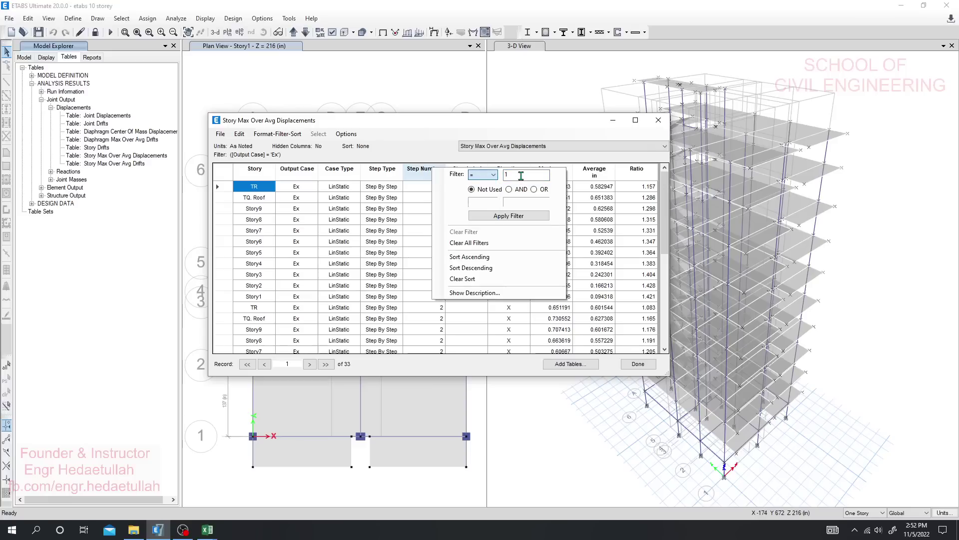
click(508, 216)
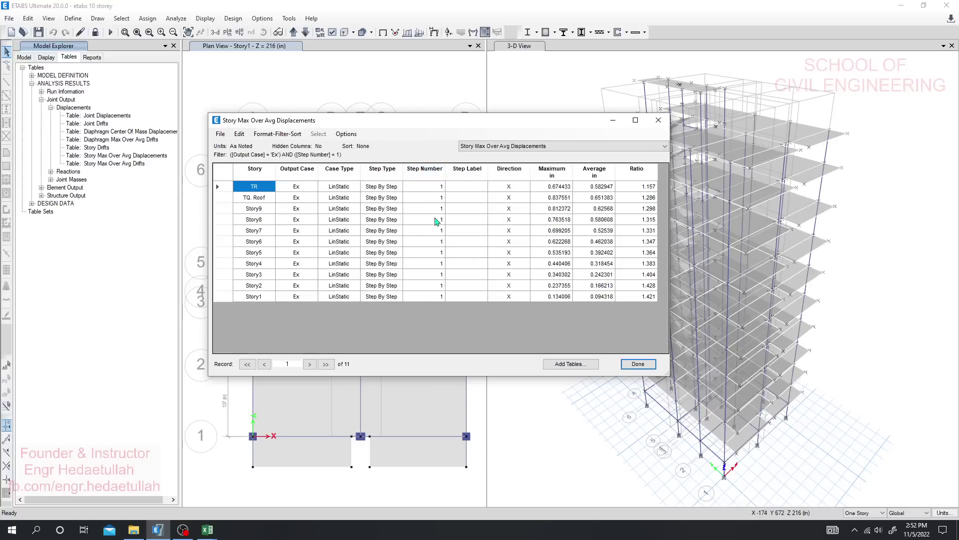
click(424, 186)
click(427, 171)
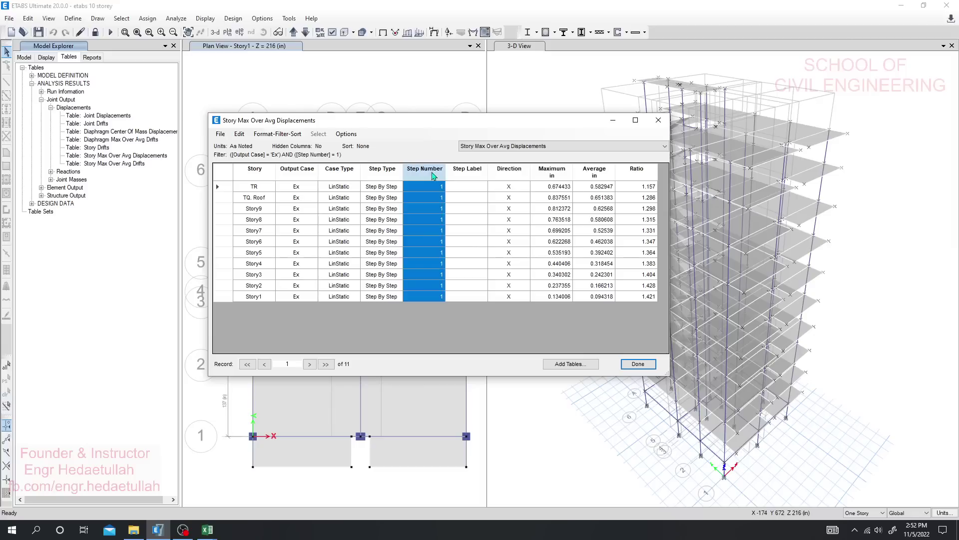
right_click(433, 177)
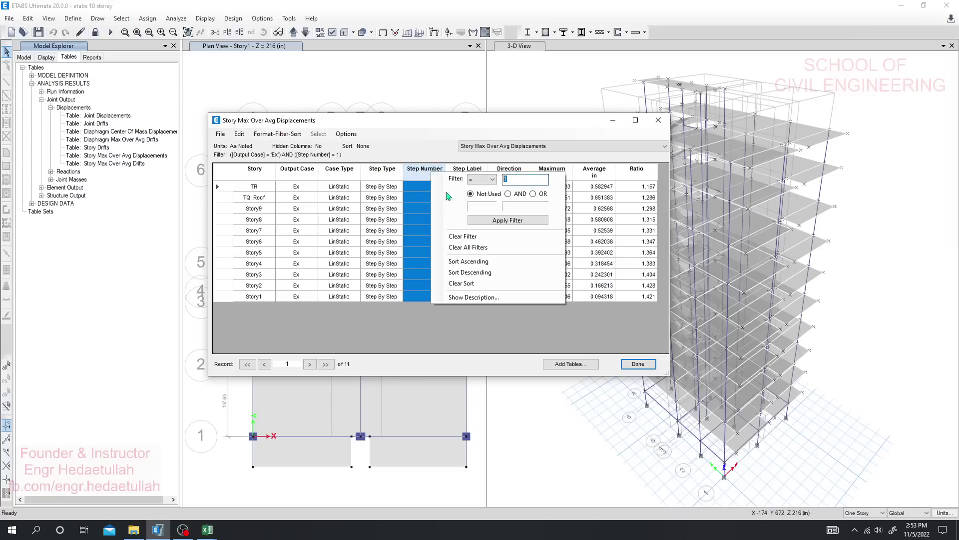
- Sort the filtered Ex rows by Story ascending, from Story1 up to TR
click(330, 337)
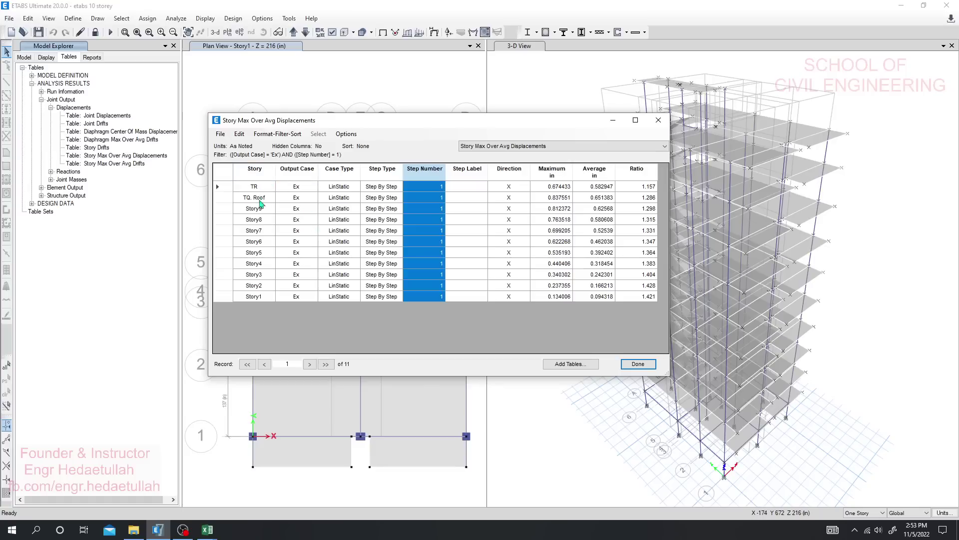
right_click(257, 172)
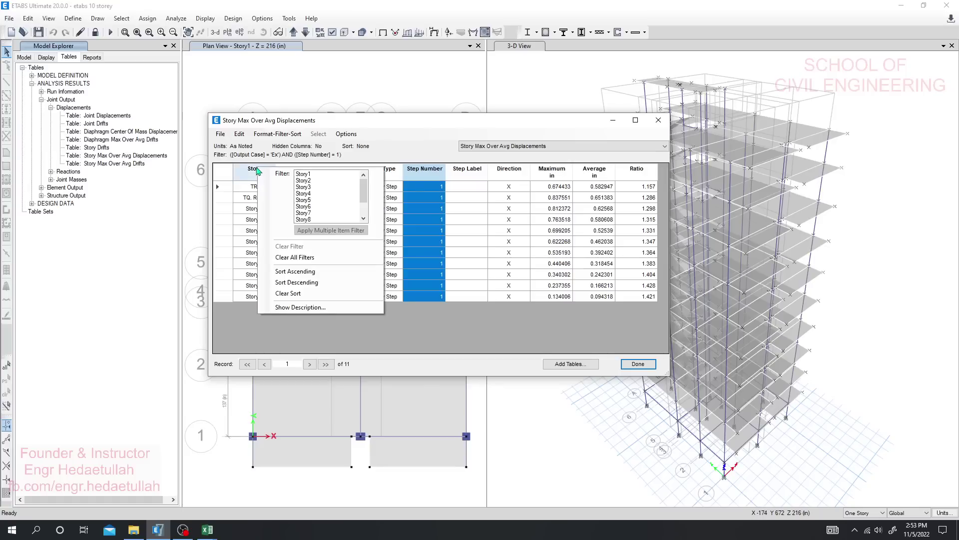
click(298, 272)
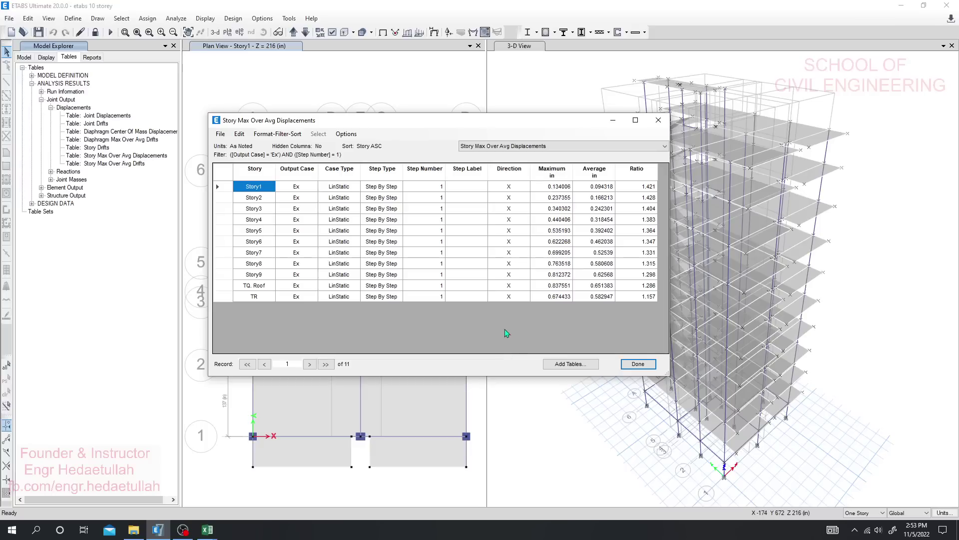
drag(447, 125, 419, 122)
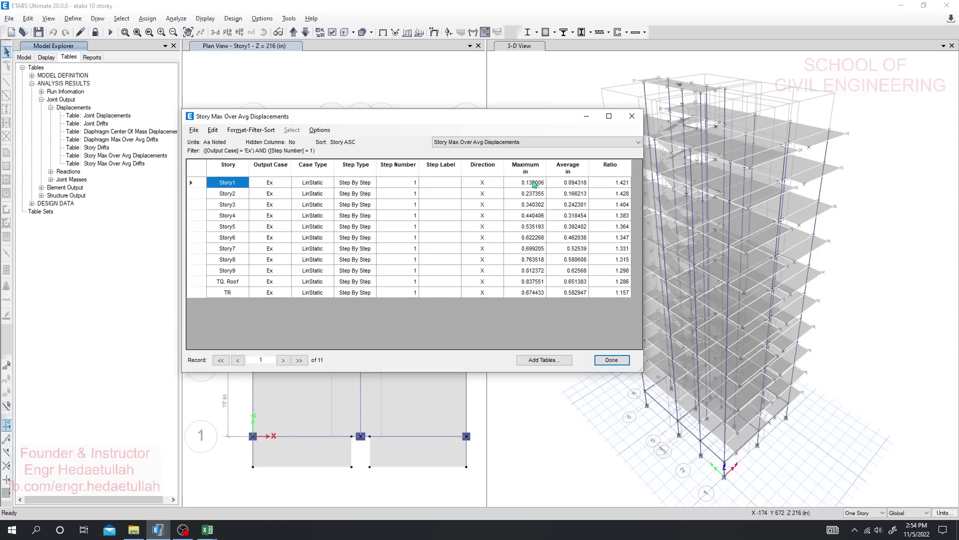
mouse_move(207, 530)
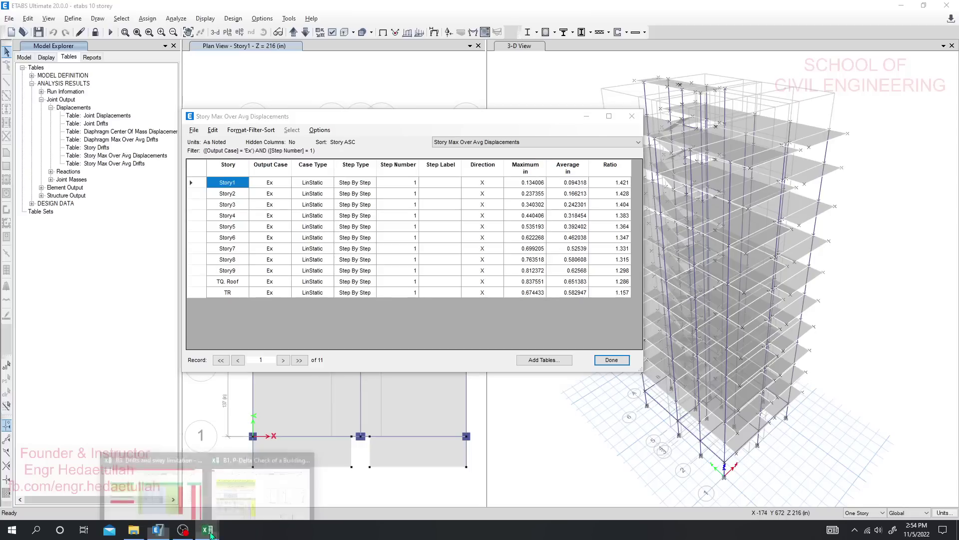
- Copy storey heights I12:I23 as values into the inch converter column O11:O22
click(153, 491)
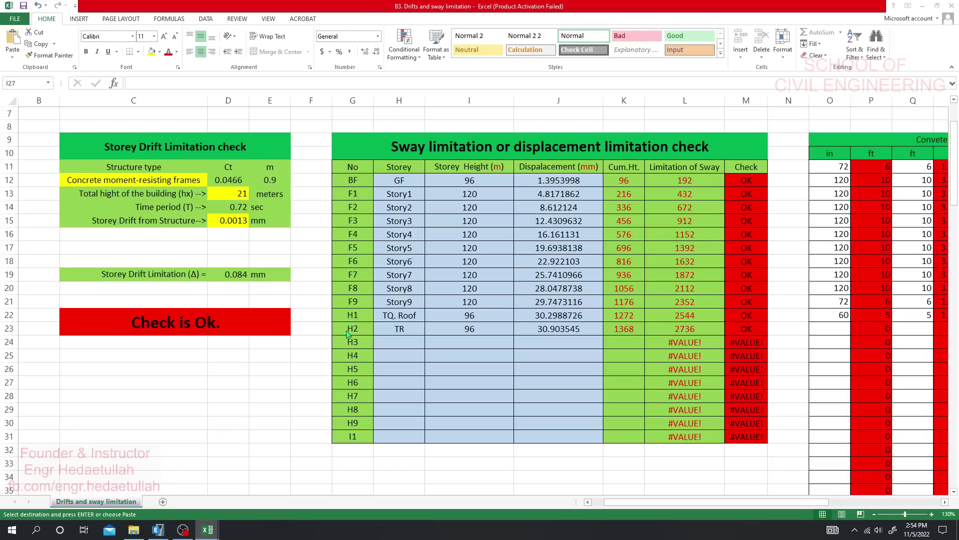
scroll(465, 300, down, 3)
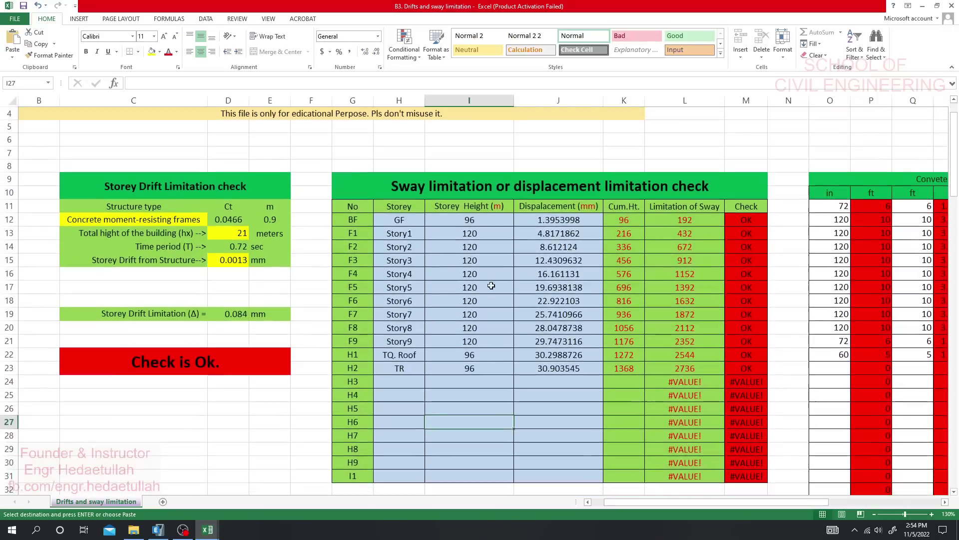
drag(470, 221, 469, 369)
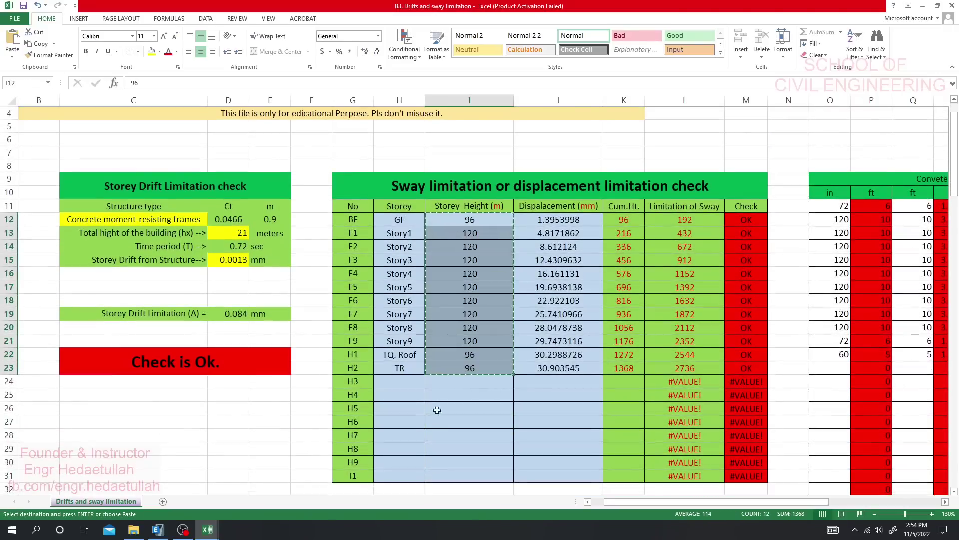
drag(697, 502, 759, 502)
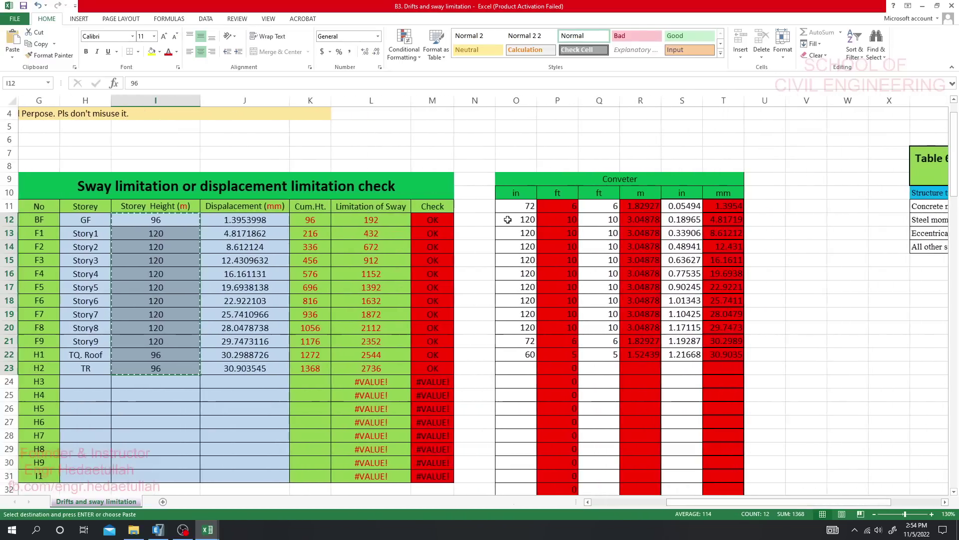
right_click(519, 206)
click(547, 255)
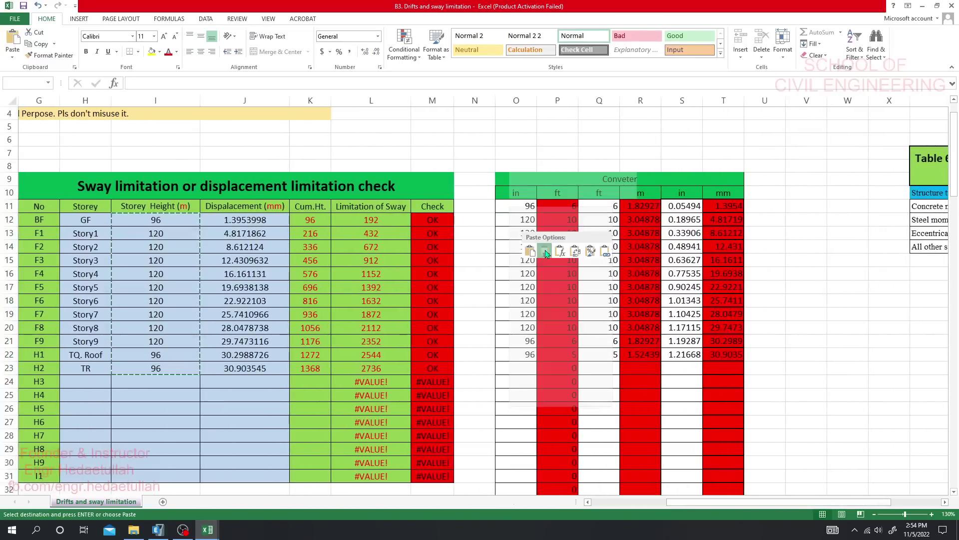
click(547, 254)
- Copy the feet results P11:P22 as values into Q11:Q22
drag(560, 206, 561, 354)
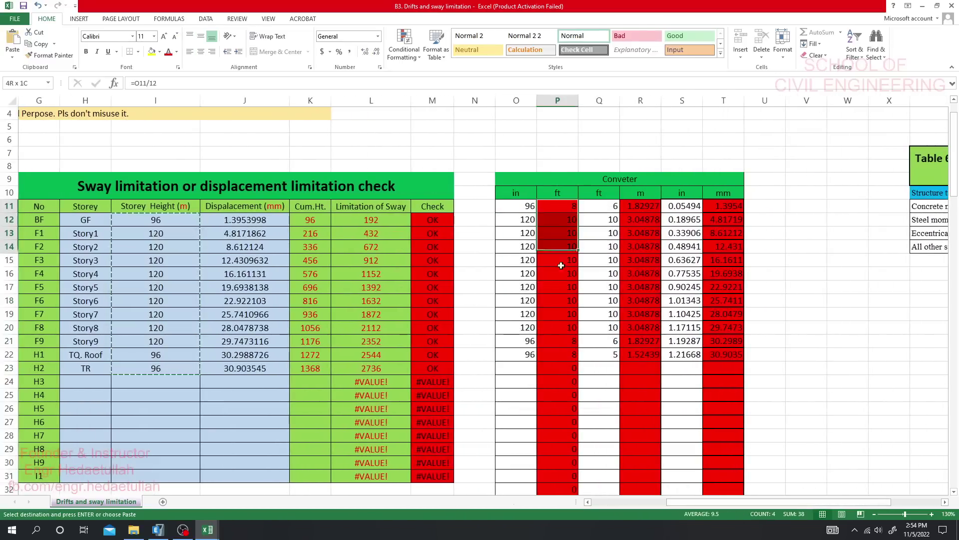
key(ctrl+c)
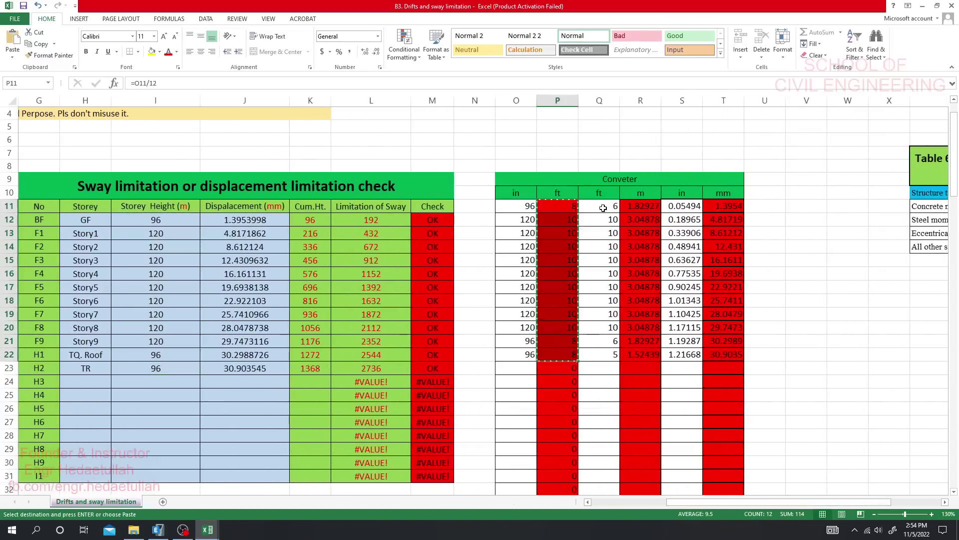
right_click(599, 206)
click(629, 225)
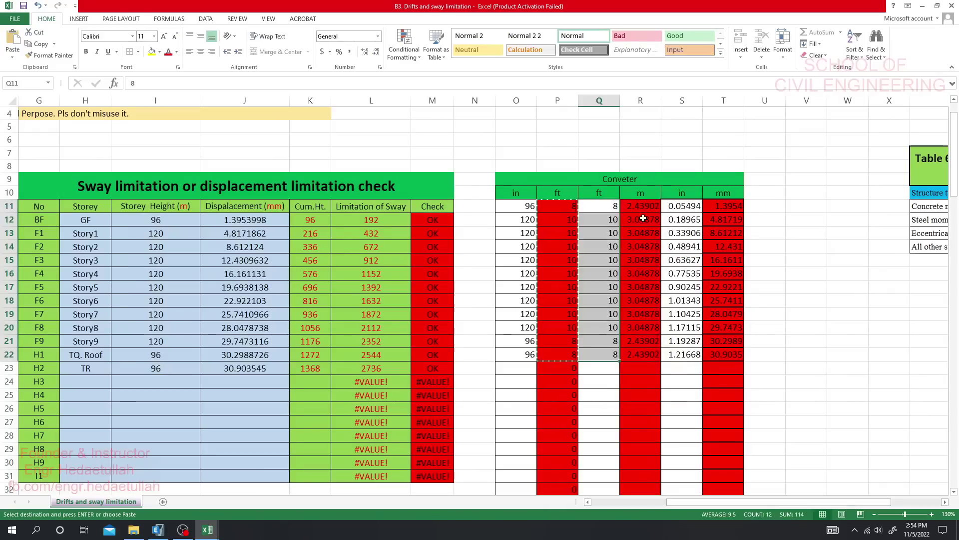
- Paste the metre results R11:R22 as values over the storey heights I12:I23, then return to ETABS
drag(641, 207, 633, 354)
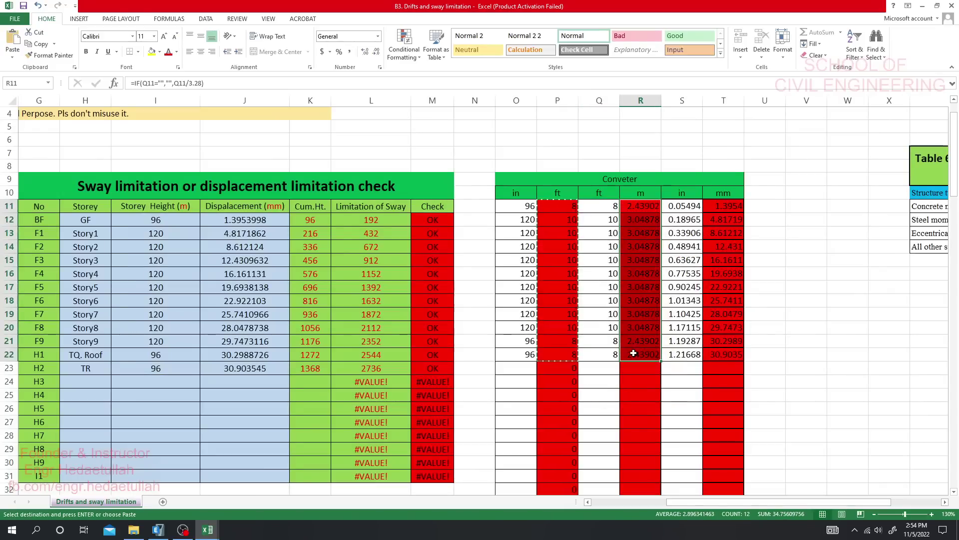
key(ctrl+c)
drag(720, 500, 623, 501)
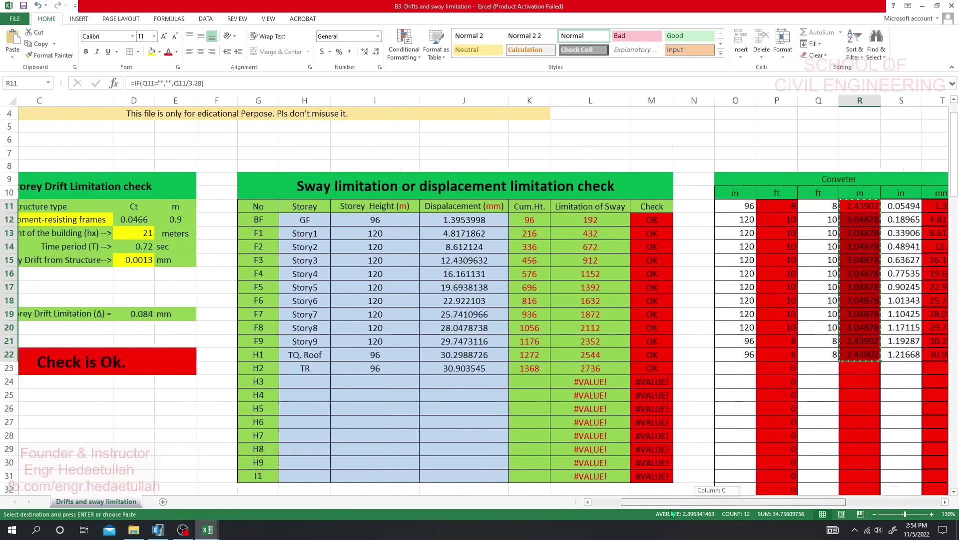
right_click(428, 220)
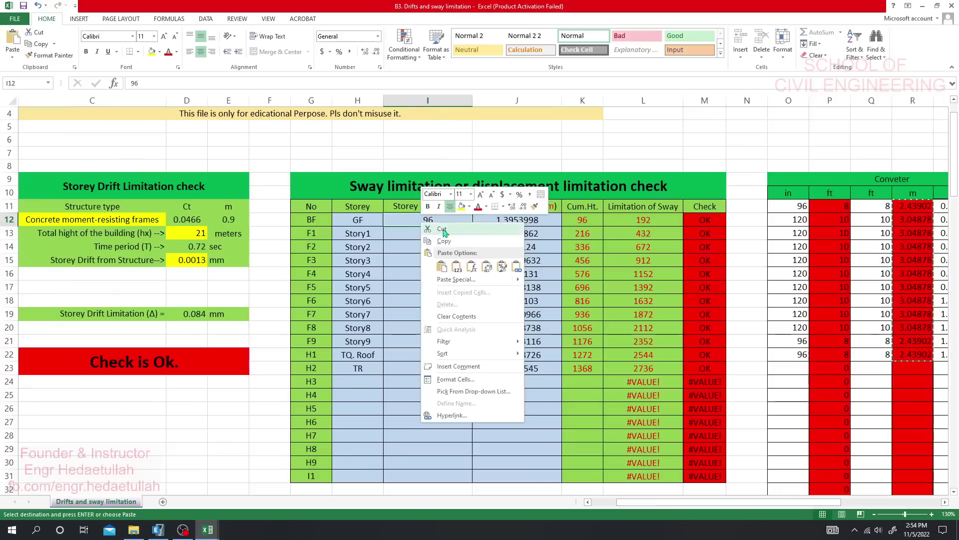
click(456, 268)
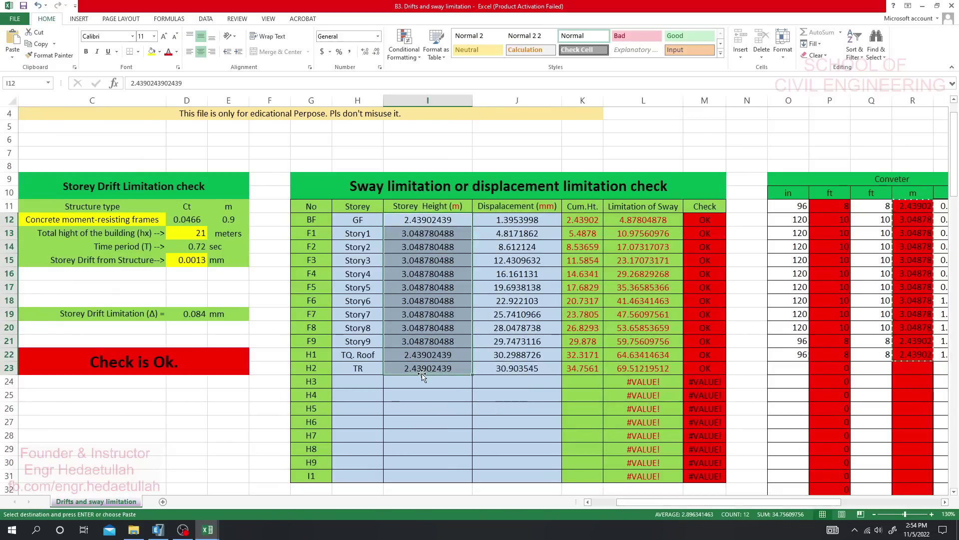
click(158, 530)
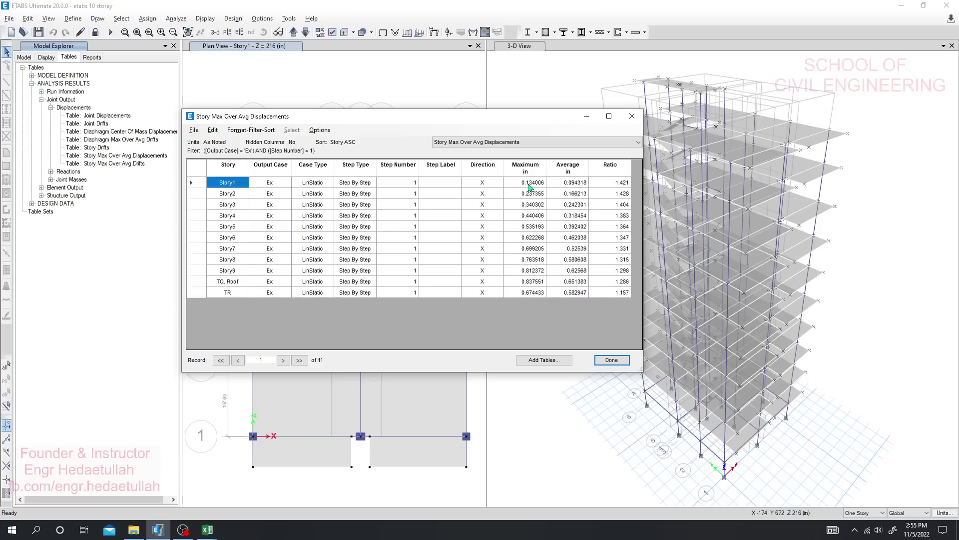
- Select the Ex Maximum displacements Story1 to TR for copying and bring the P-Delta Check workbook forward
click(529, 184)
shift+click(529, 292)
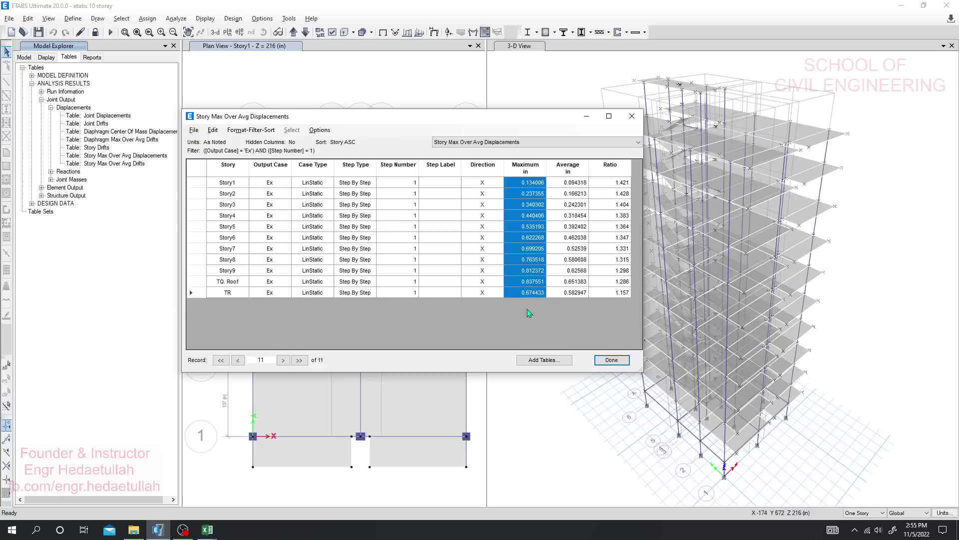
right_click(523, 207)
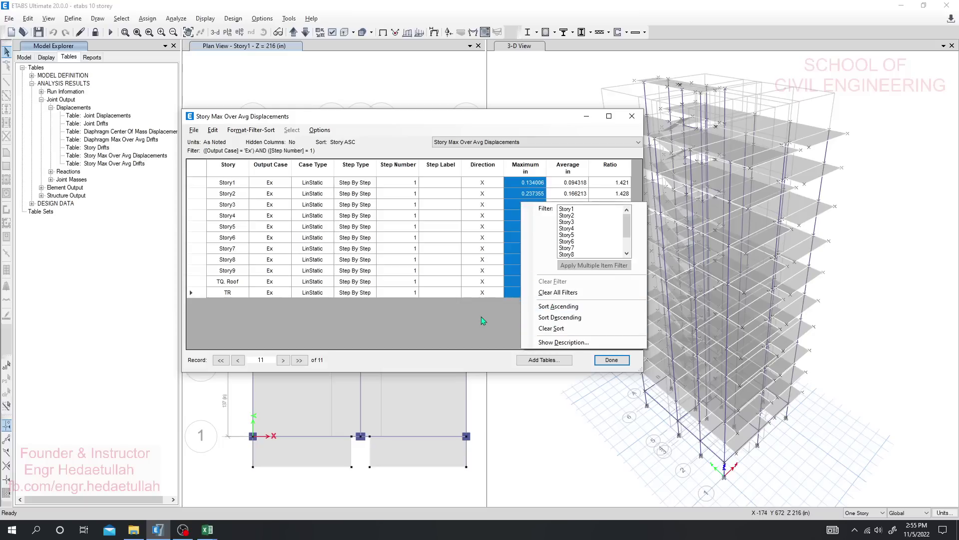
click(504, 305)
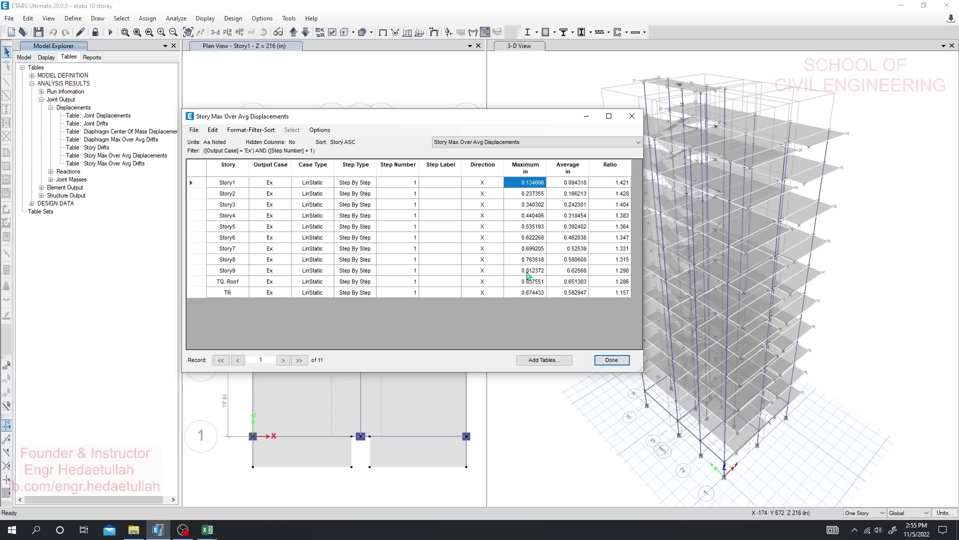
drag(530, 184, 526, 292)
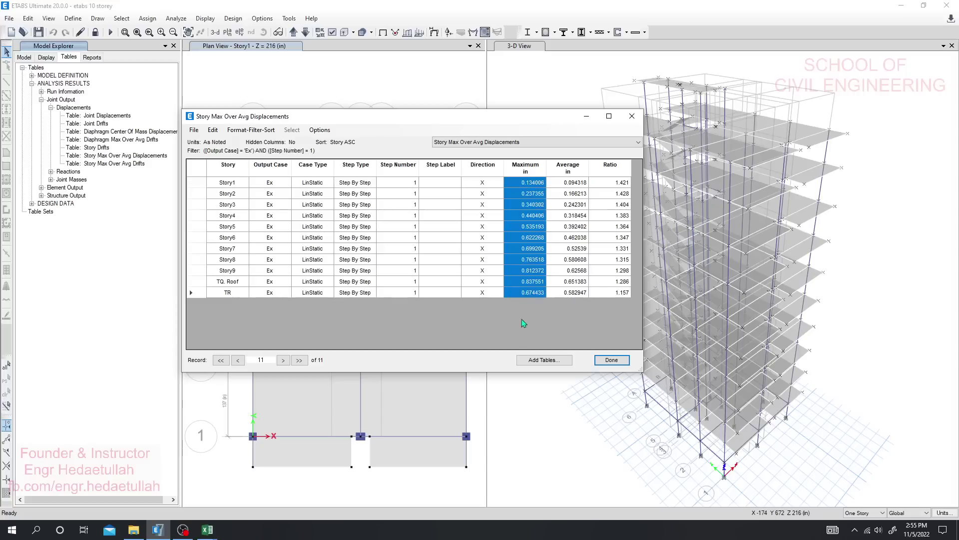
click(208, 530)
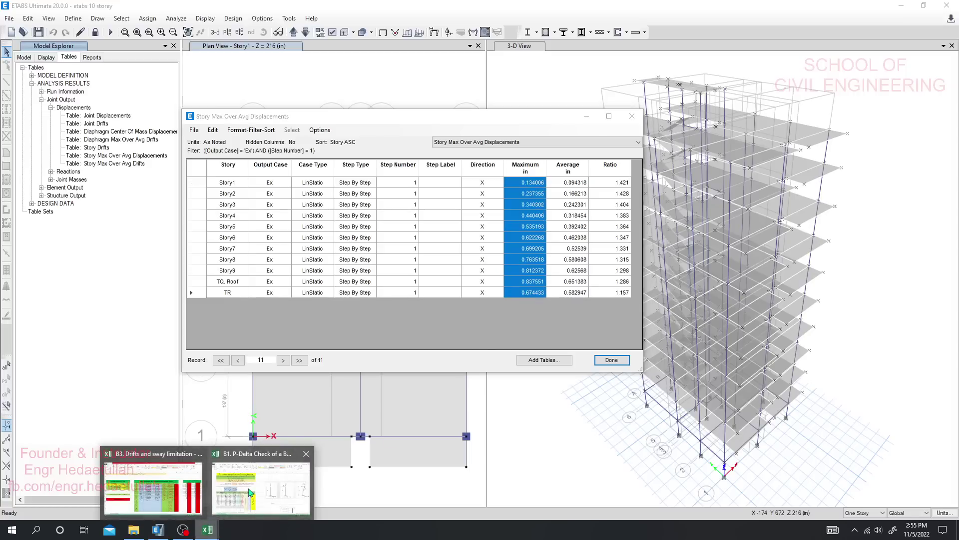
click(259, 487)
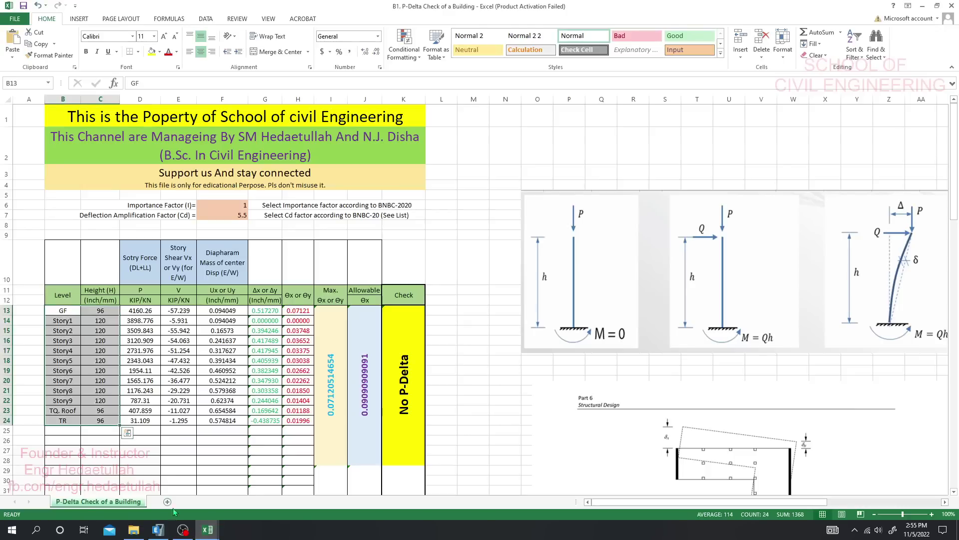
- Paste the copied ETABS Ex displacement into cell J13 of the sway limitation workbook
click(207, 530)
click(258, 488)
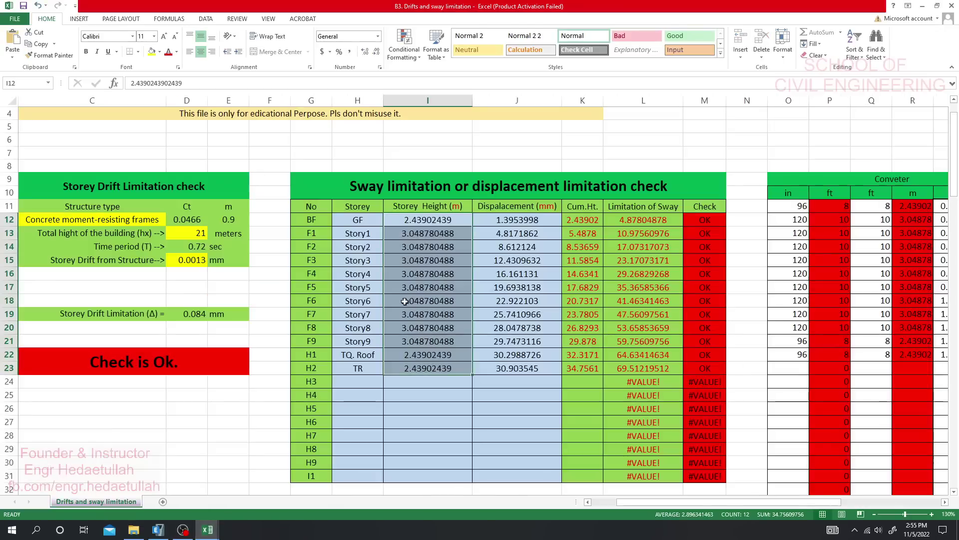
right_click(495, 221)
click(492, 235)
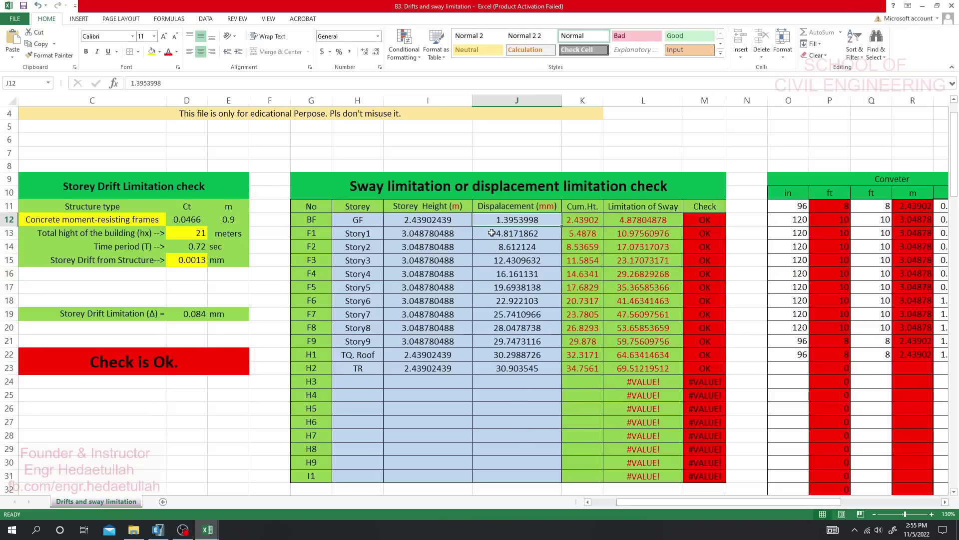
click(495, 220)
right_click(496, 222)
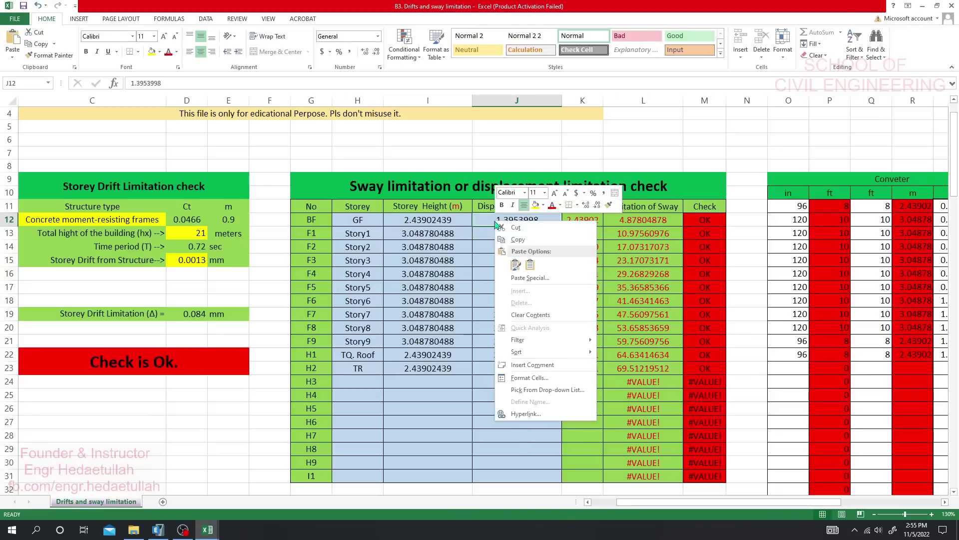
click(492, 236)
right_click(498, 235)
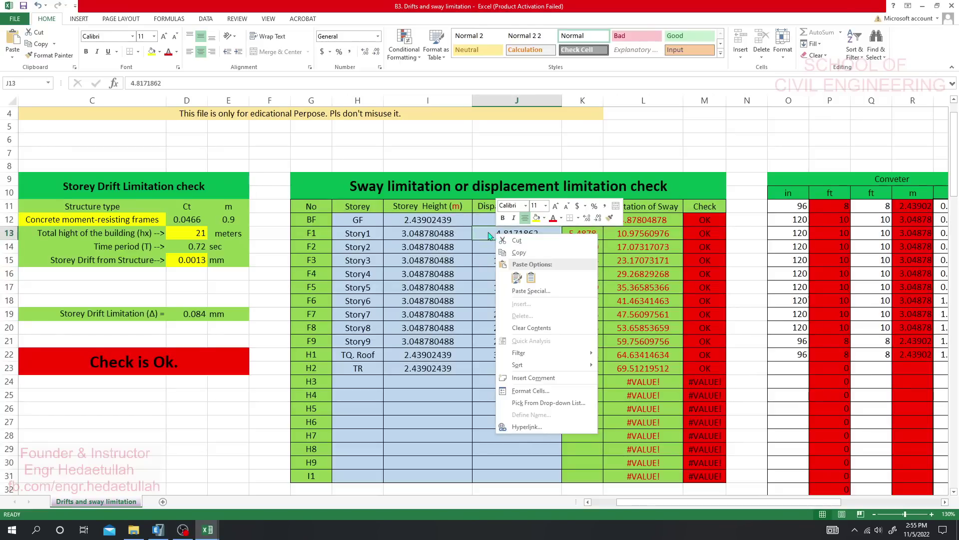
click(517, 278)
- Fill J13:J23 with the Story1–TR displacement values, then return to ETABS
drag(517, 234, 527, 367)
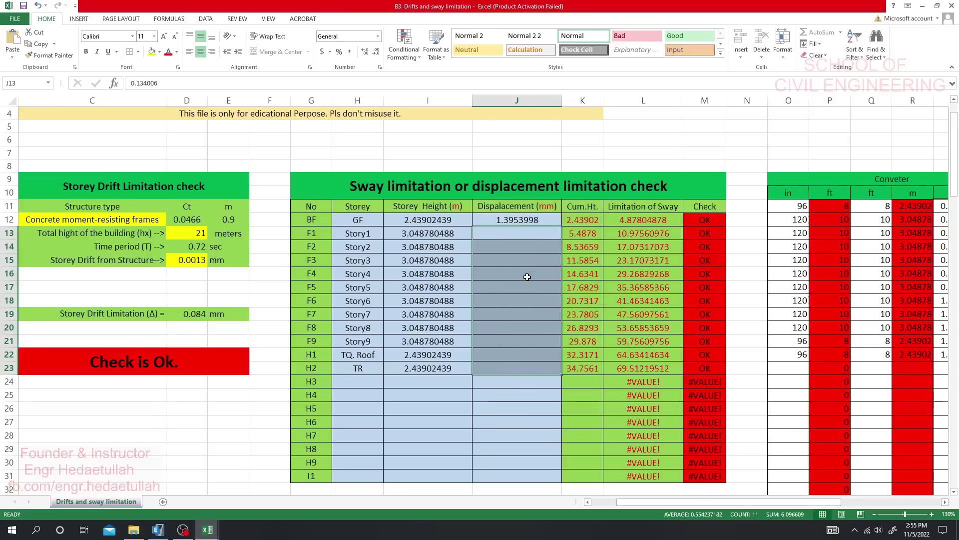
key(ctrl+v)
click(517, 395)
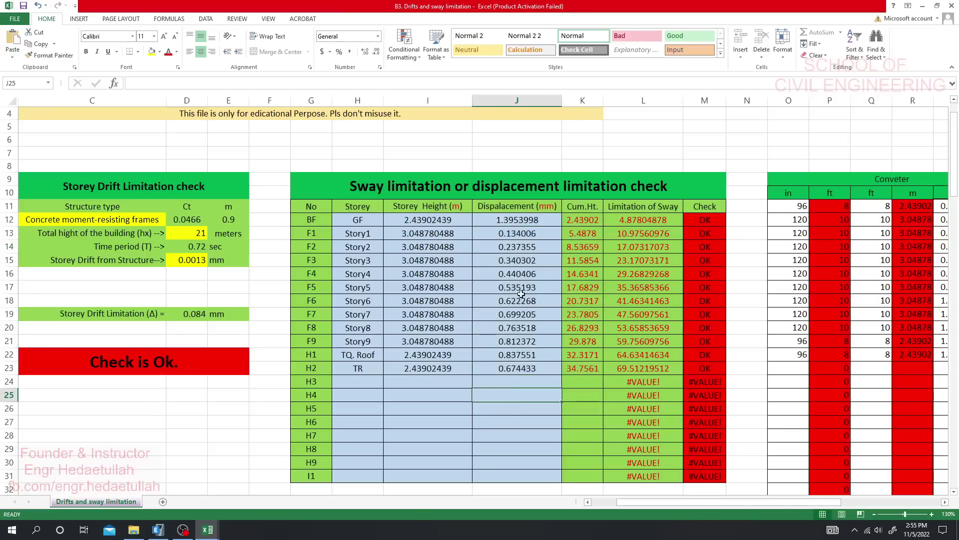
click(517, 235)
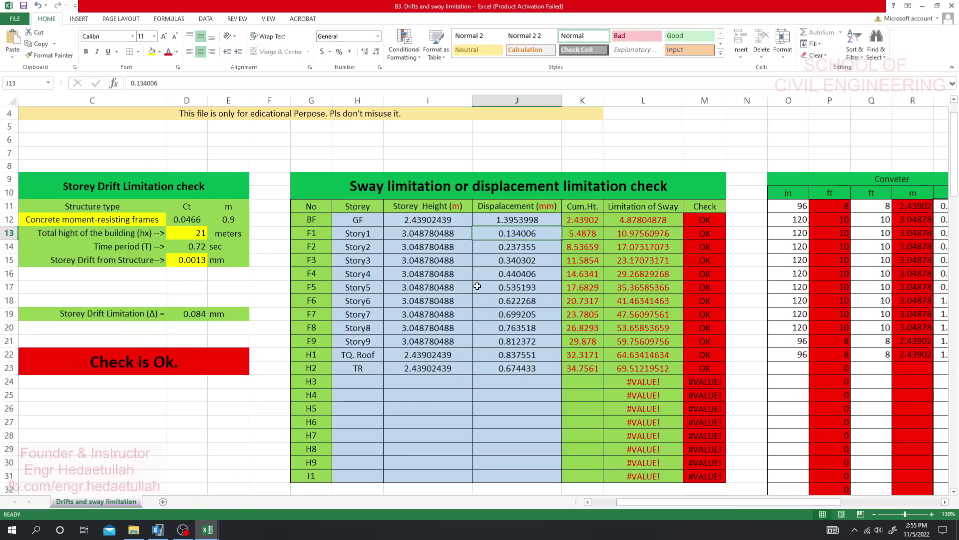
click(514, 222)
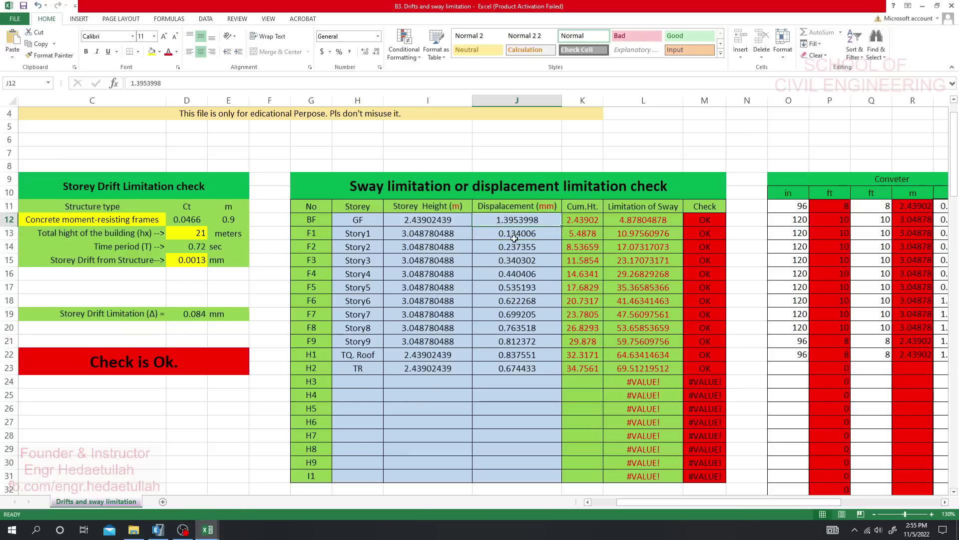
click(158, 530)
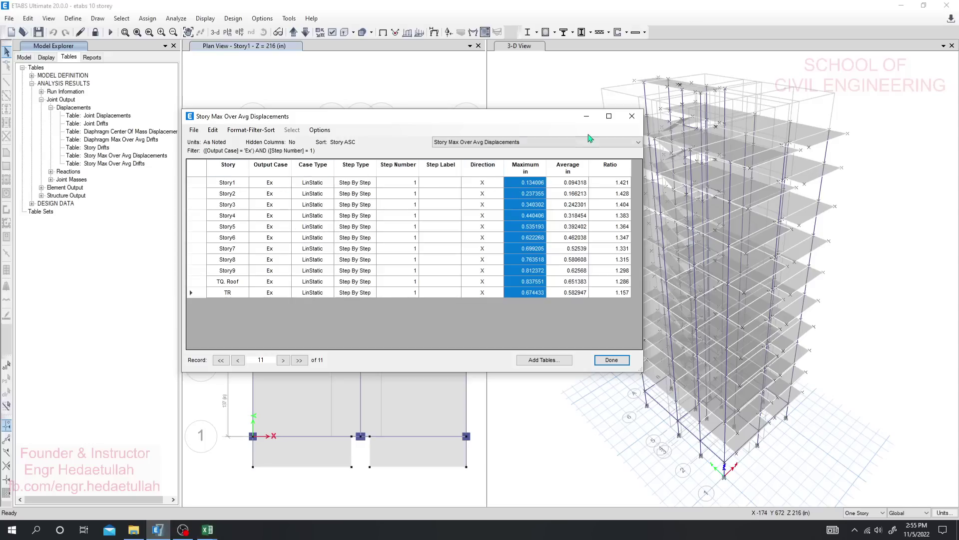
mouse_move(208, 530)
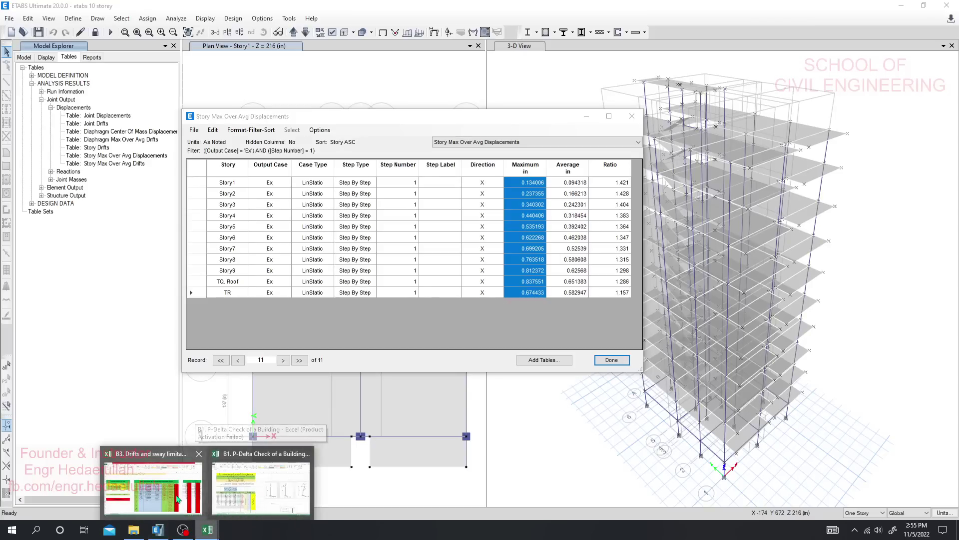
- Fill J12 from the Story1 value and paste J12:J23 into the converter's inch column at S11
click(153, 488)
scroll(521, 307, down, 3)
scroll(521, 307, up, 1)
scroll(522, 306, down, 1)
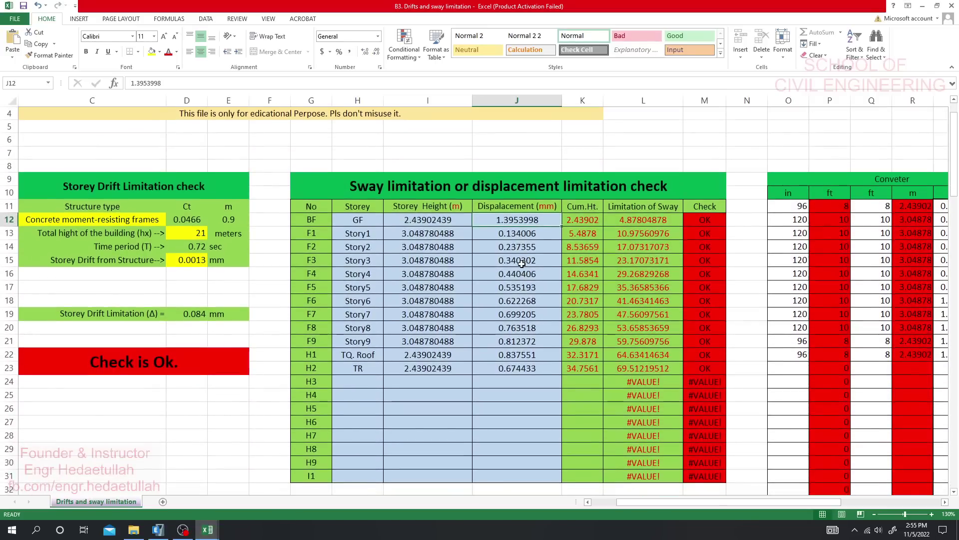
click(524, 236)
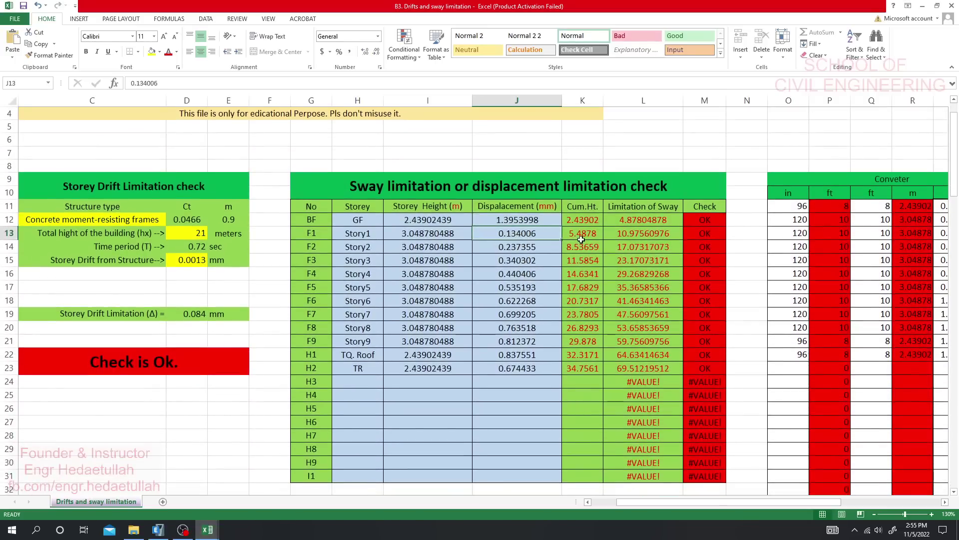
mouse_move(561, 238)
mouse_down()
mouse_move(555, 220)
mouse_move(517, 369)
mouse_up()
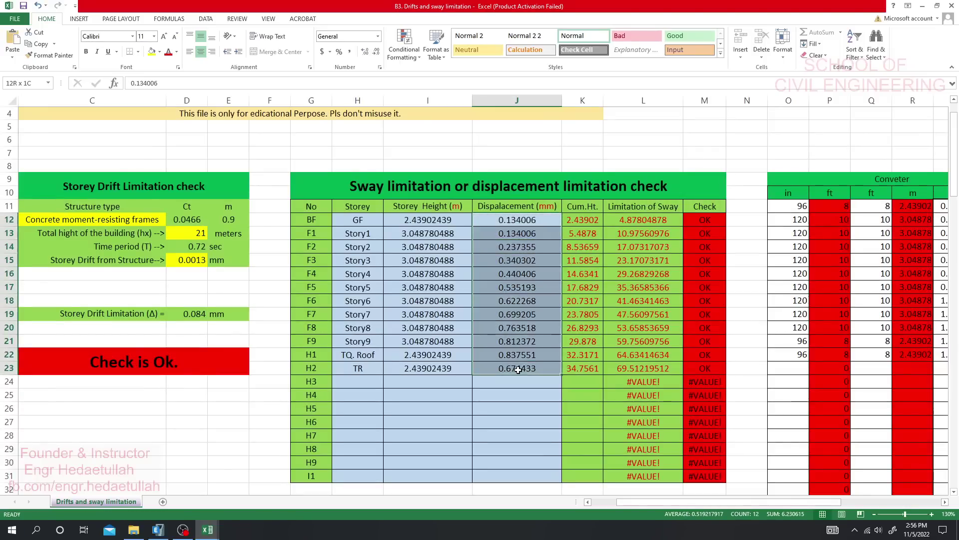
key(ctrl+c)
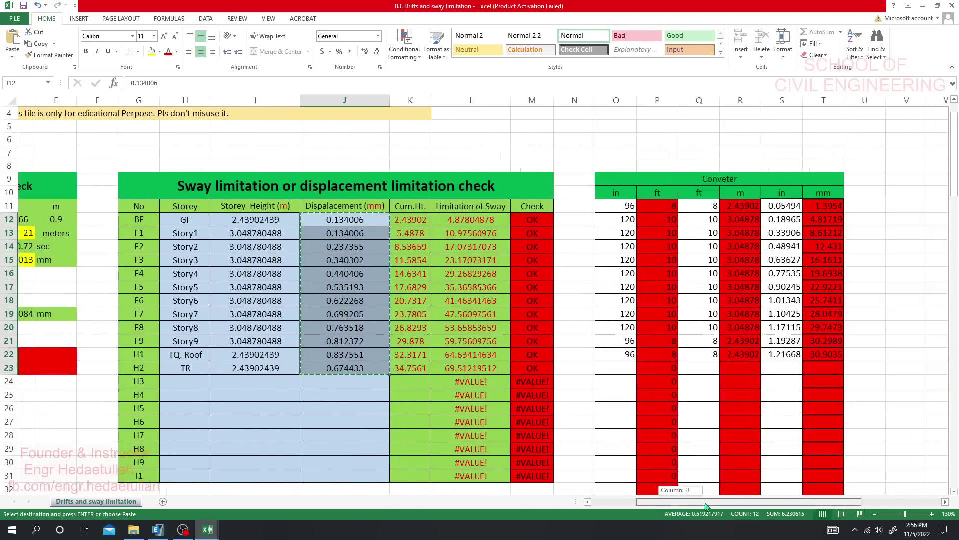
scroll(517, 299, right, 5)
click(760, 209)
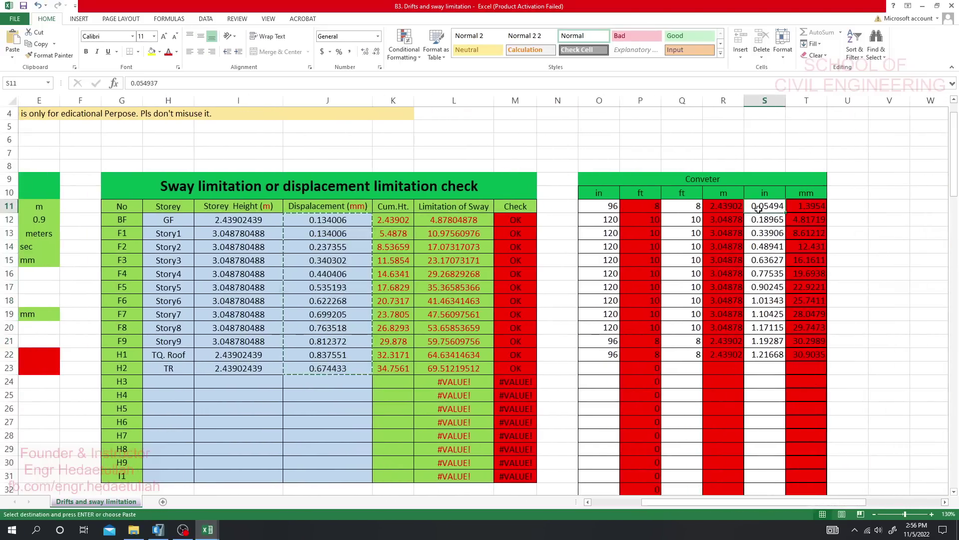
key(ctrl+v)
- Paste the converted mm results T11:T22 over the displacement column at J12, breaking the checks
drag(805, 207, 804, 359)
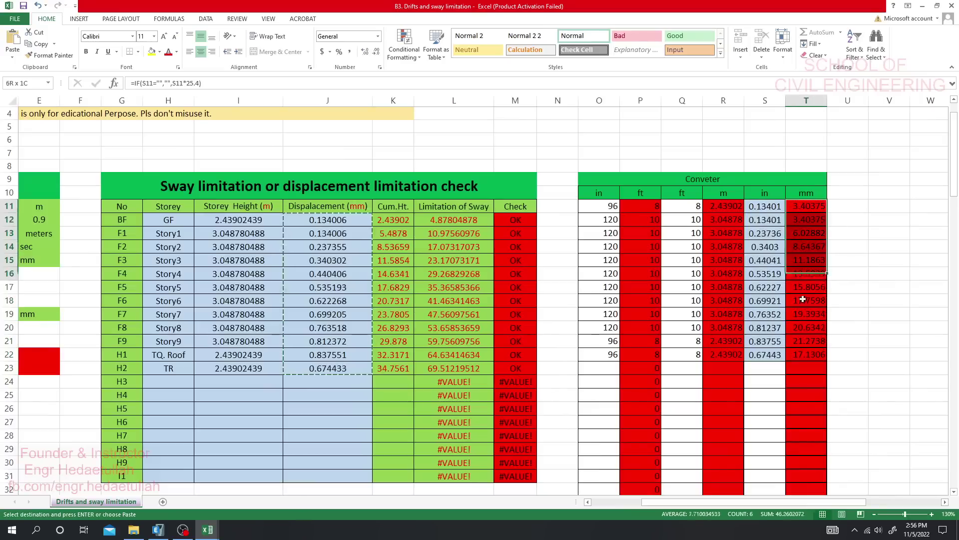
key(ctrl+c)
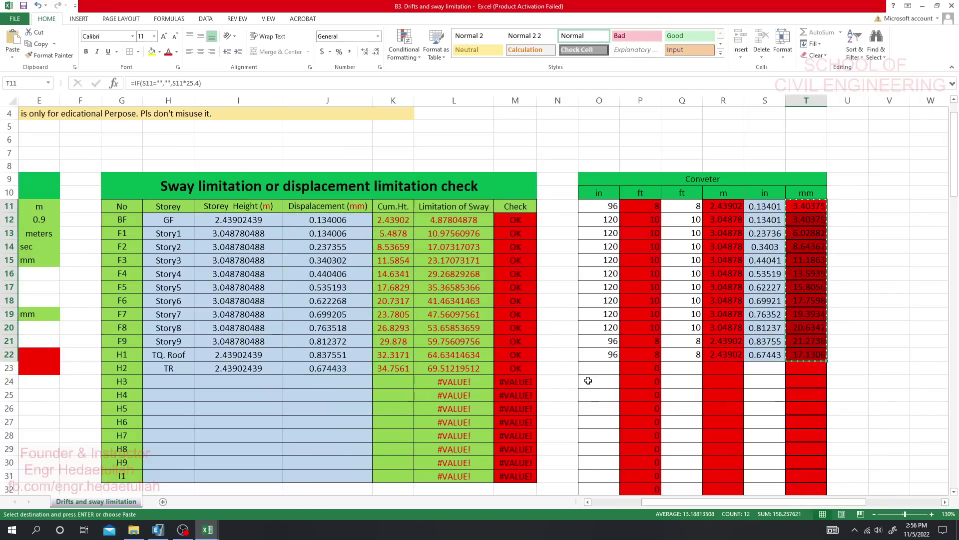
click(321, 234)
right_click(321, 234)
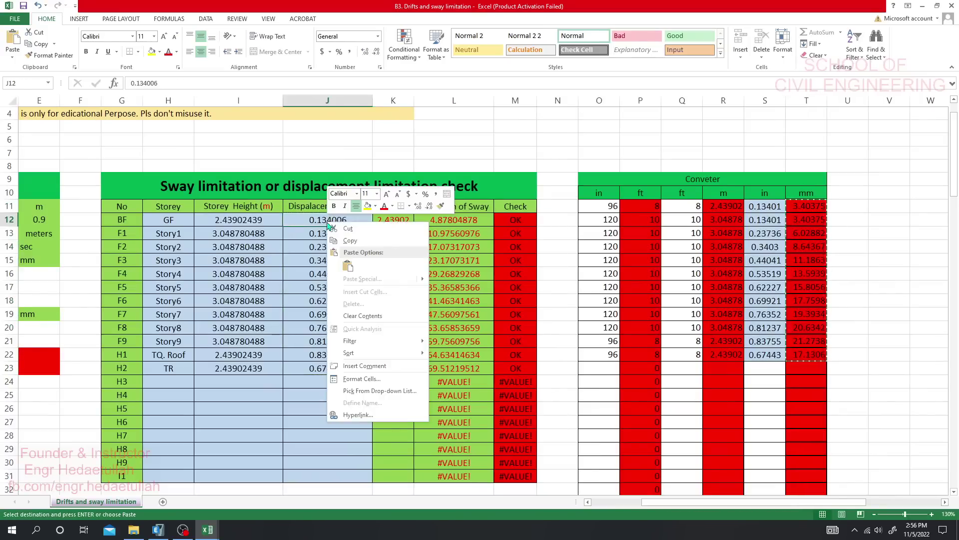
click(349, 266)
click(342, 422)
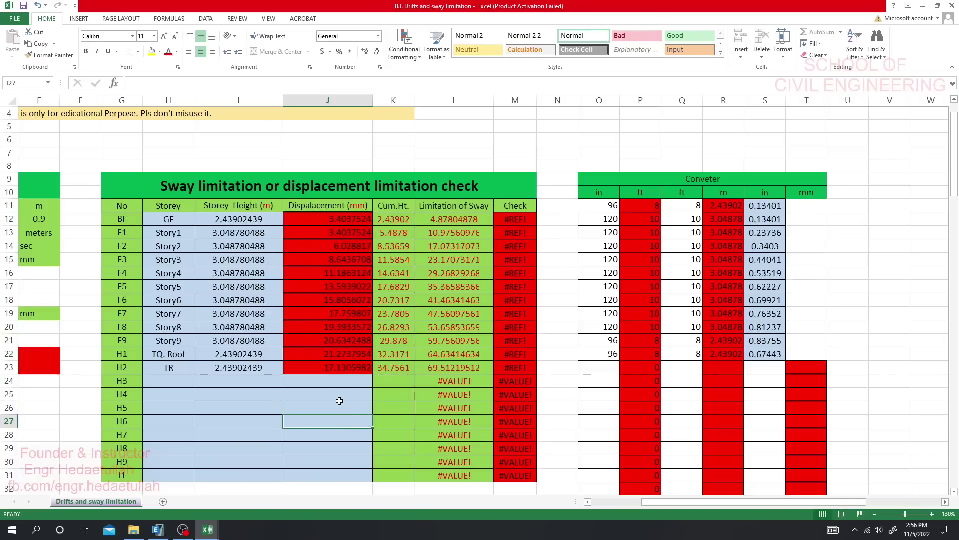
- Undo the broken formula paste, retry it at J12, and undo again
key(ctrl+z)
key(ctrl+z)
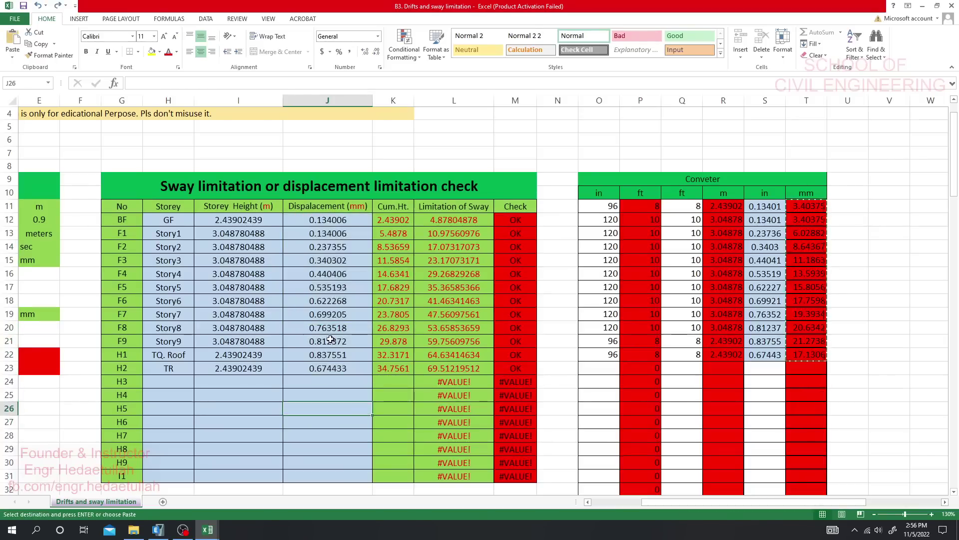
right_click(318, 218)
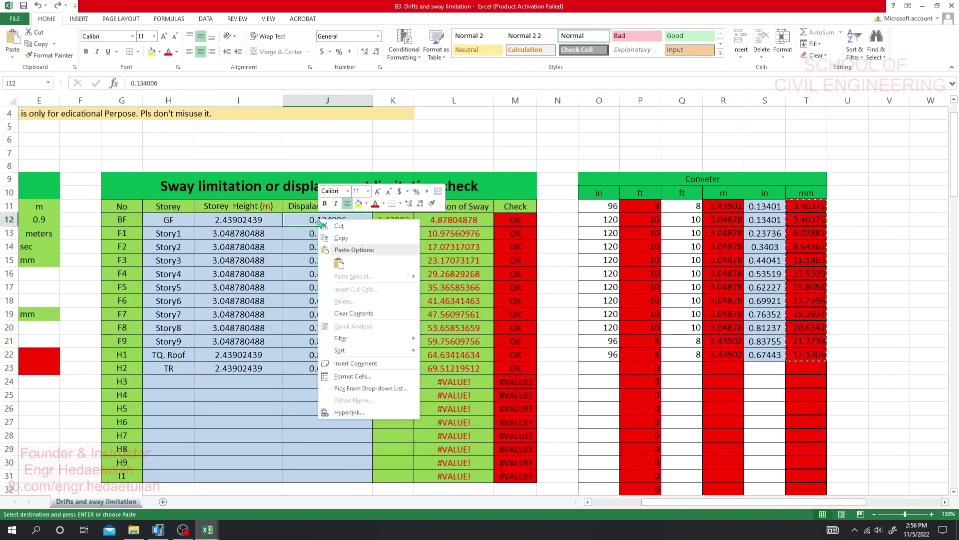
click(338, 266)
click(337, 264)
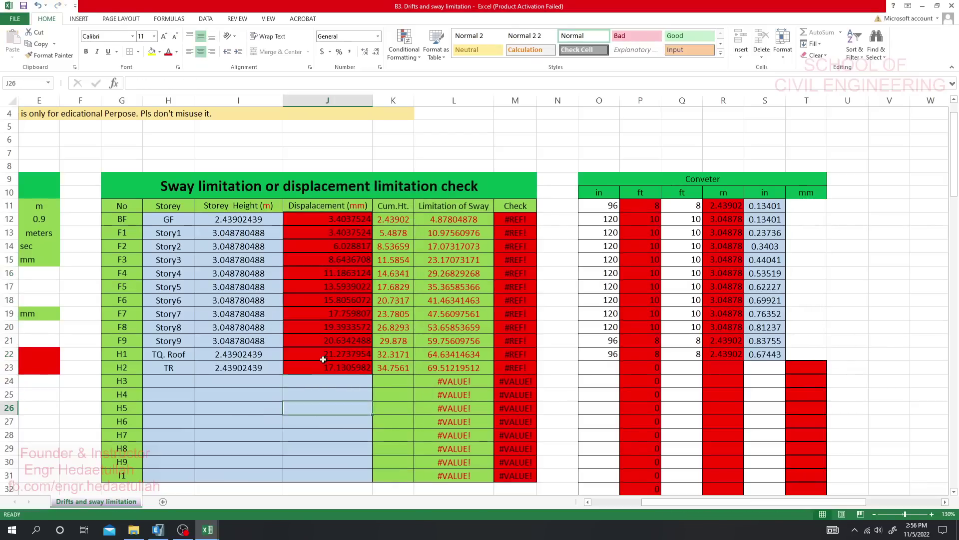
click(336, 218)
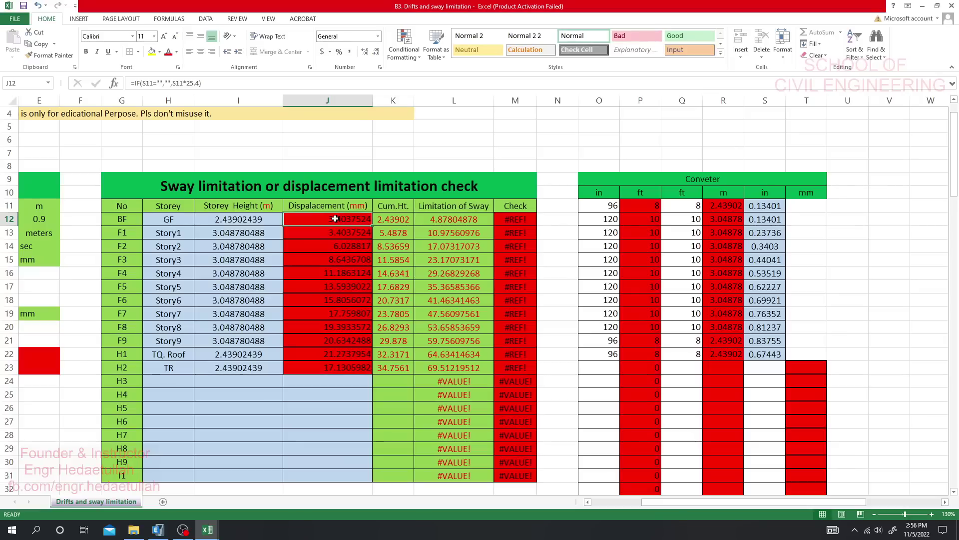
click(335, 408)
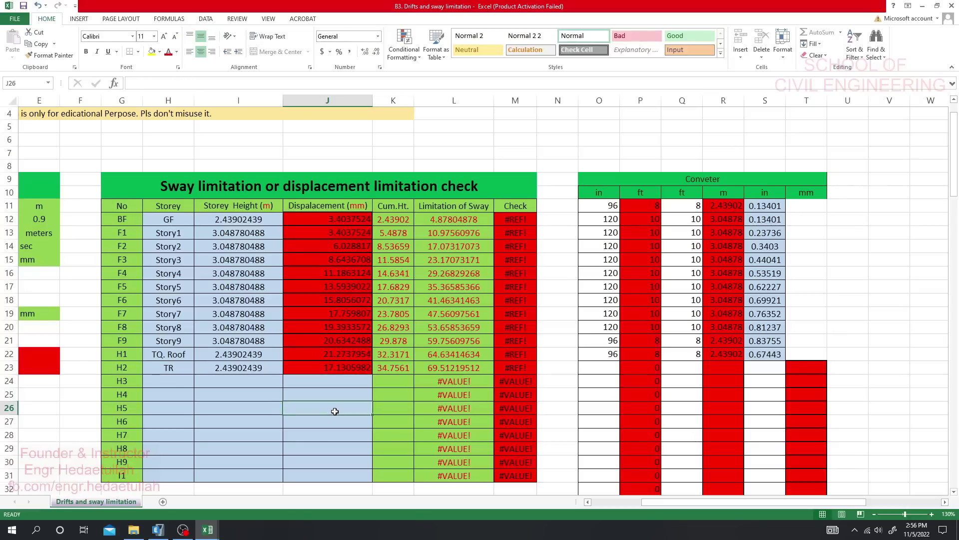
key(ctrl+z)
key(Escape)
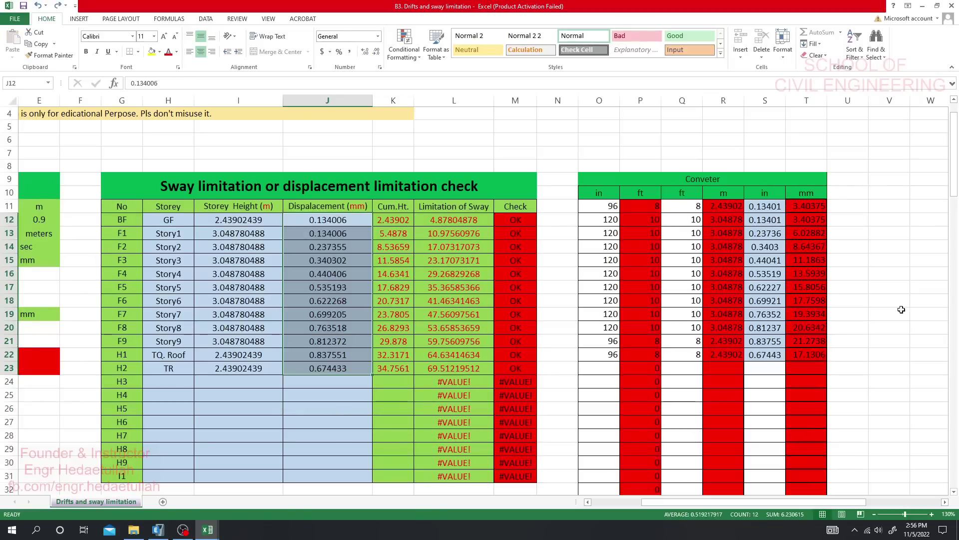
- Paste T11:T22 into J12:J23 as plain values so every storey's sway check reads OK
drag(811, 206, 808, 353)
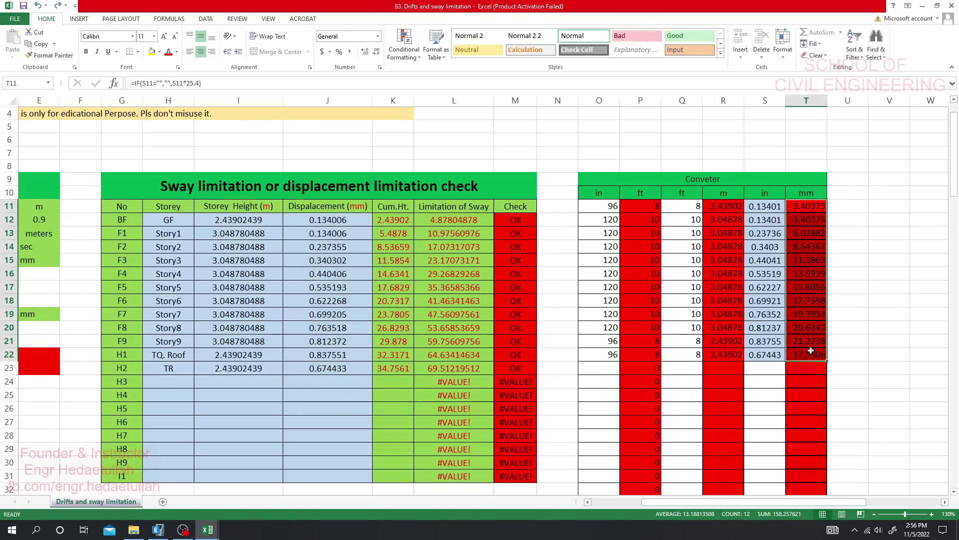
key(ctrl+c)
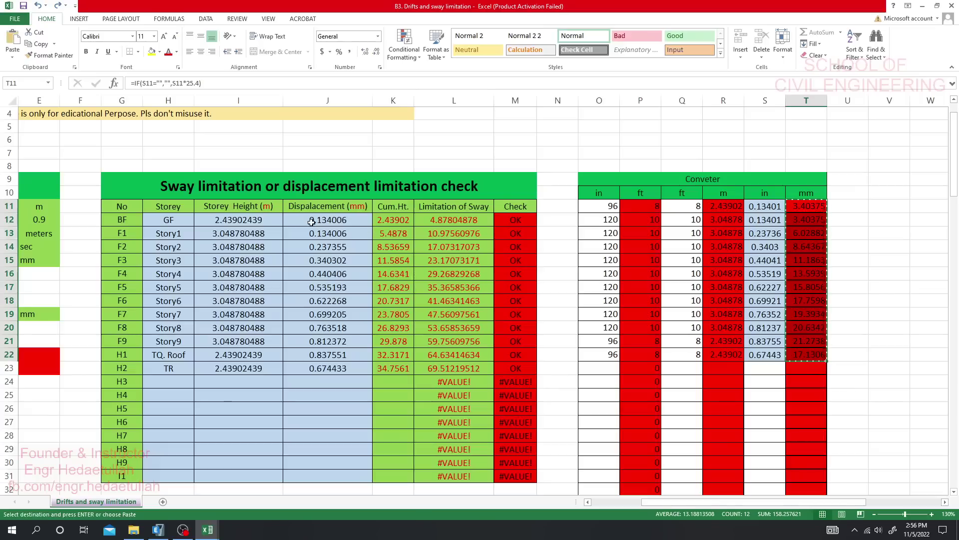
right_click(311, 222)
click(344, 266)
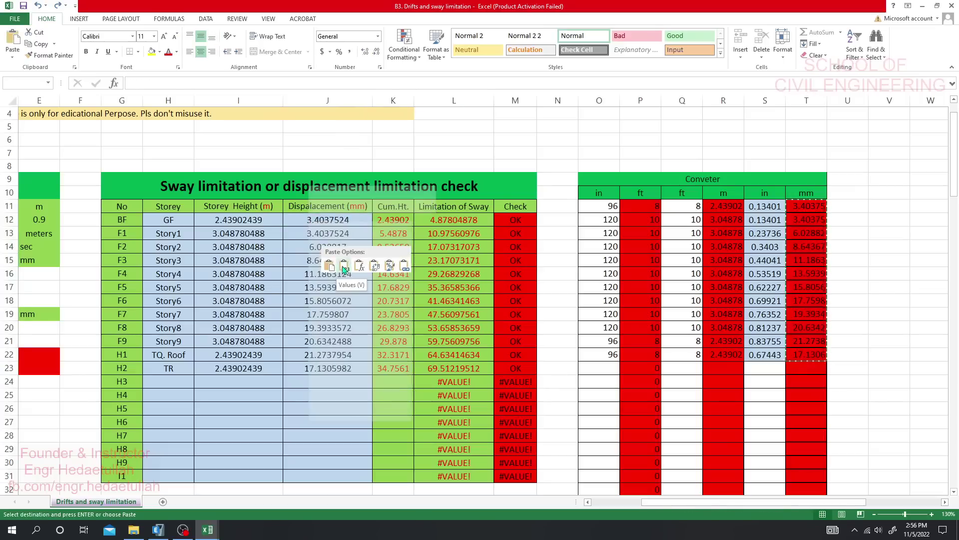
click(349, 388)
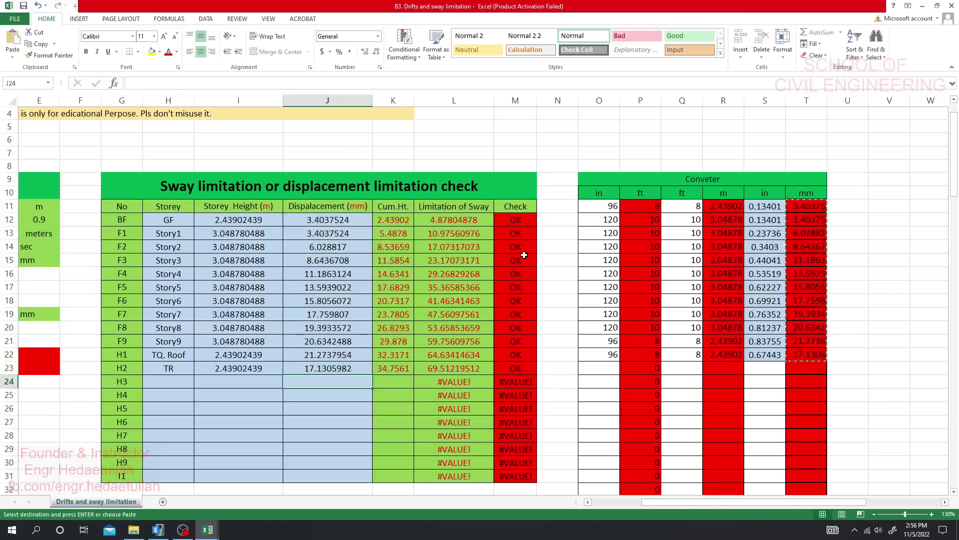
click(339, 534)
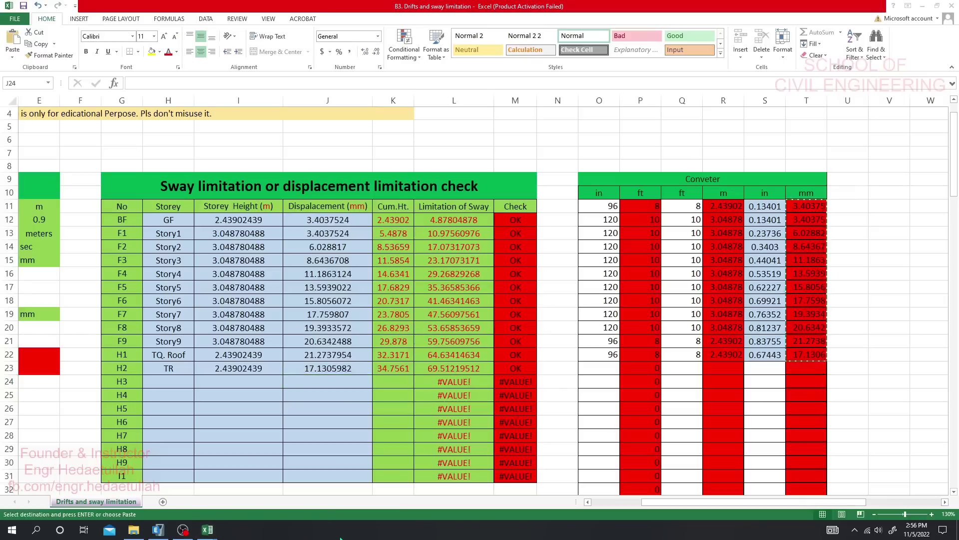